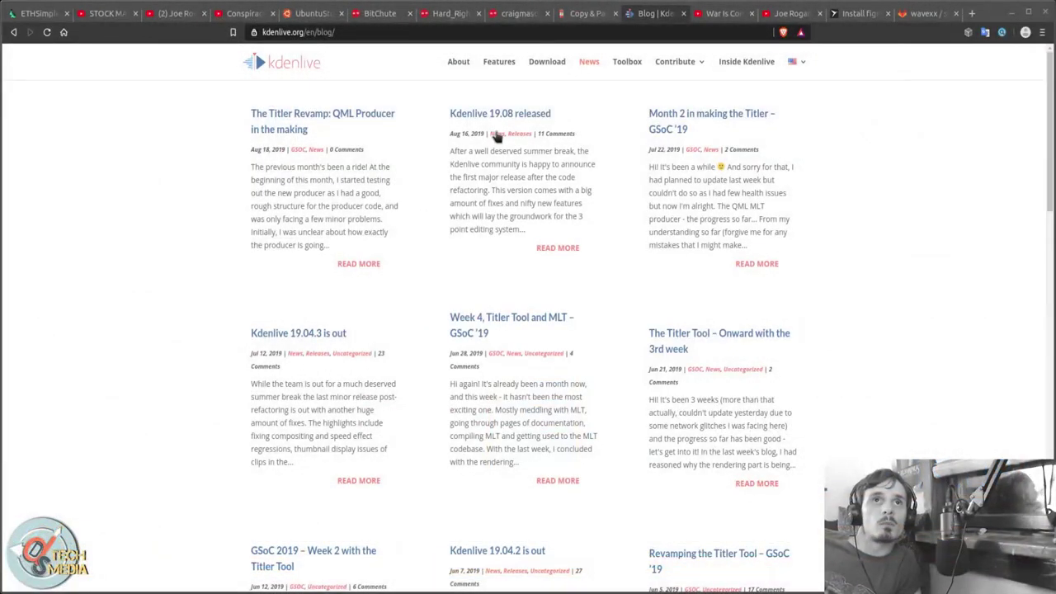
# - Open the 'Kdenlive 19.08 released' post in Brave and start reading its highlights
pyautogui.click(484, 116)
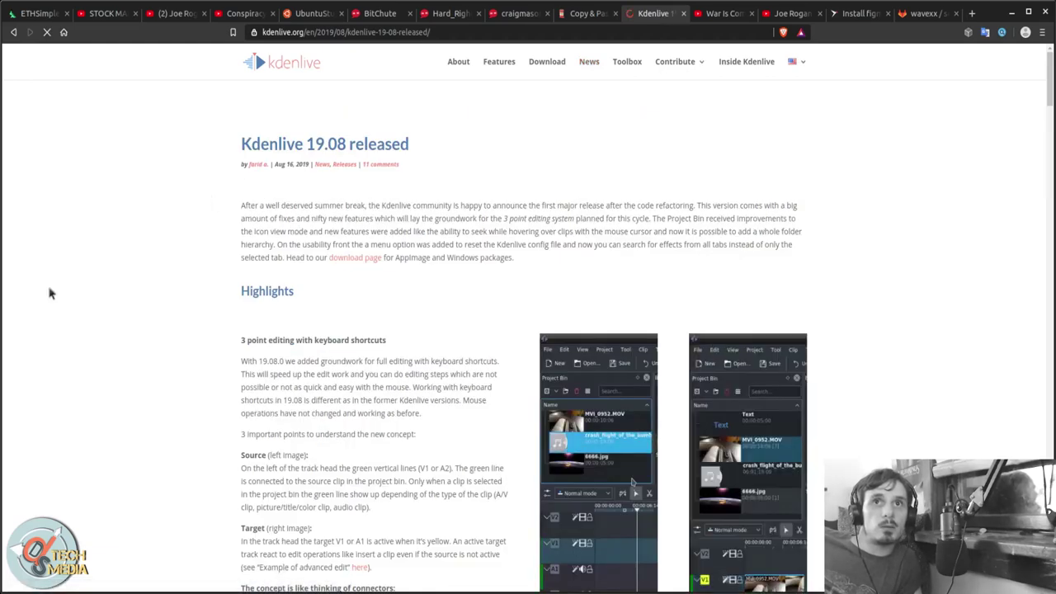
pyautogui.scroll(-1, 371, 240)
pyautogui.scroll(1, 305, 226)
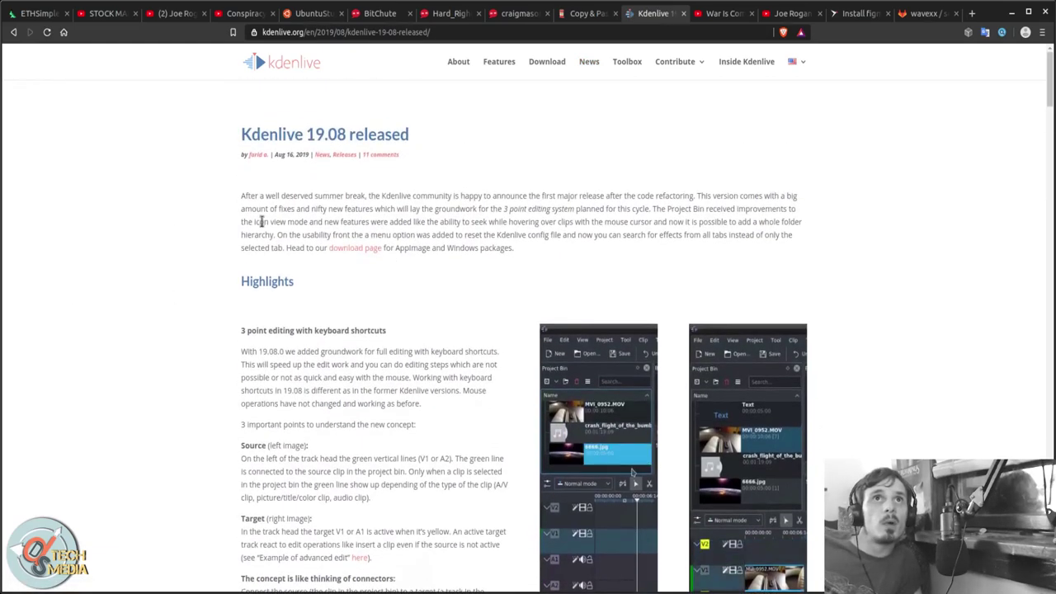
pyautogui.scroll(-2, 248, 207)
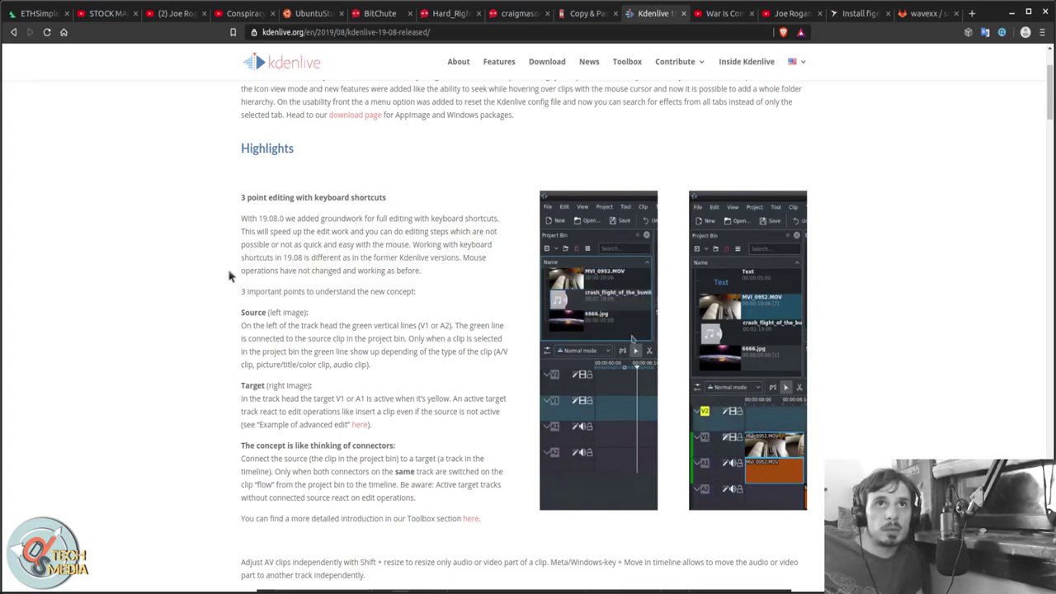
# - Read on through the 3-point editing and separate audio/video notes to the clip speed tip
pyautogui.scroll(-2, 272, 288)
pyautogui.scroll(-2, 272, 289)
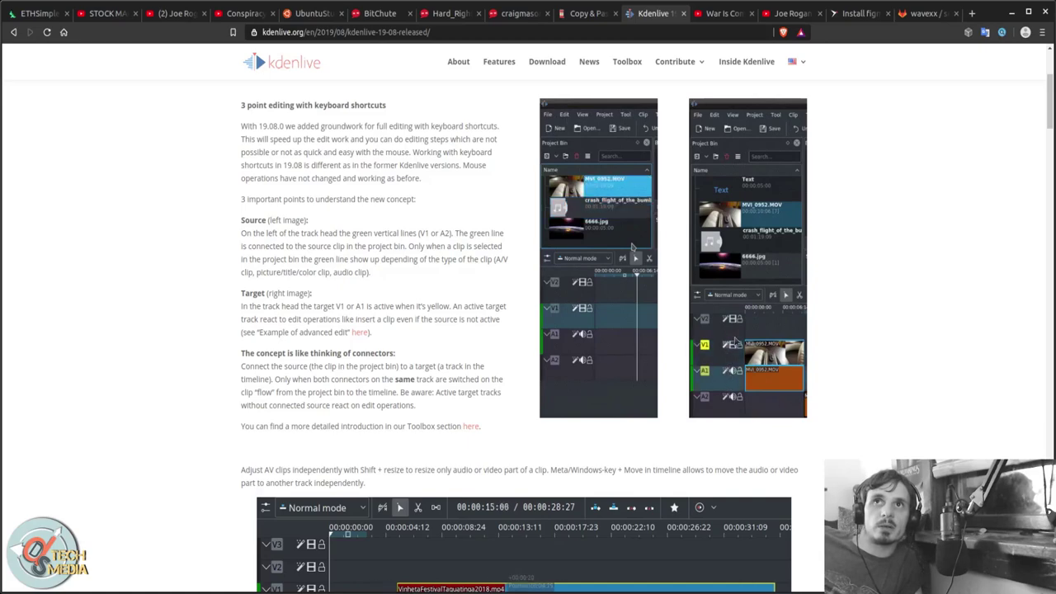
pyautogui.scroll(-3, 669, 313)
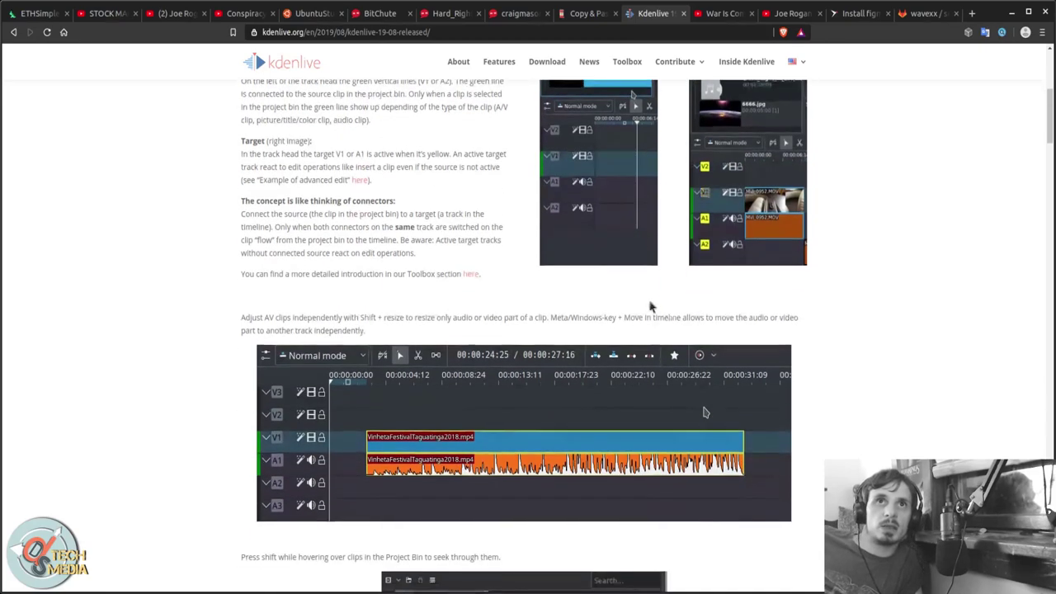
pyautogui.scroll(-1, 495, 277)
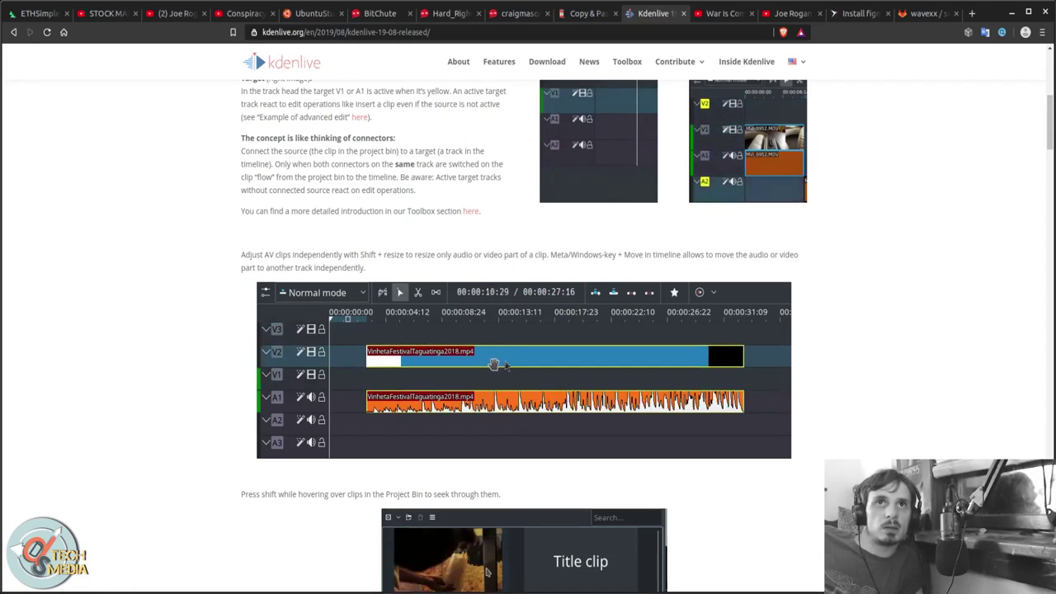
pyautogui.scroll(-4, 416, 371)
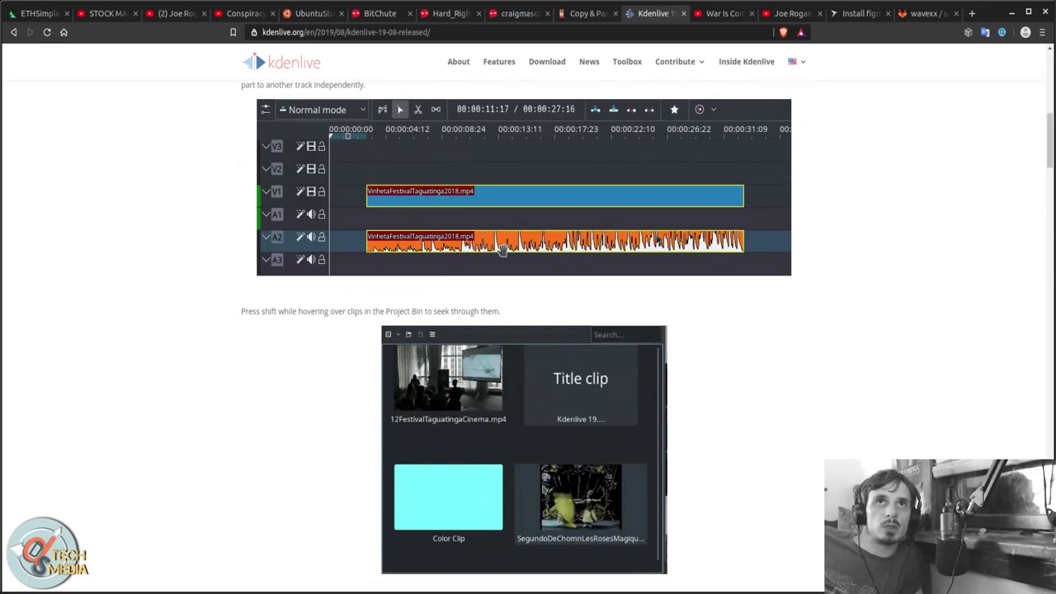
pyautogui.scroll(-1, 350, 235)
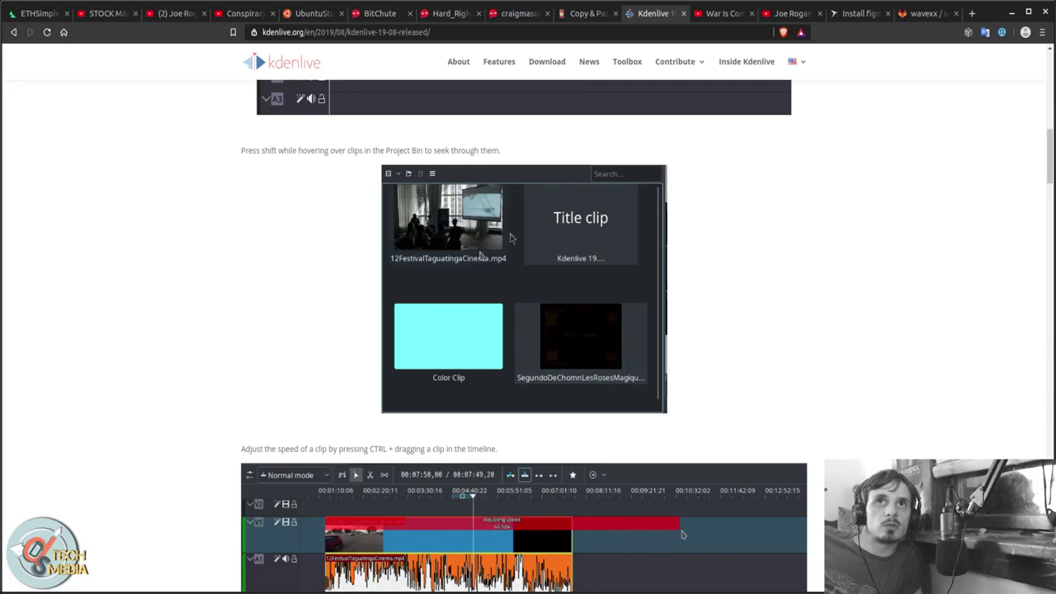
# - Read the rest of the post's clip-speed, capture-settings and other-features notes, then scroll back up
pyautogui.scroll(-1, 507, 235)
pyautogui.scroll(-3, 507, 235)
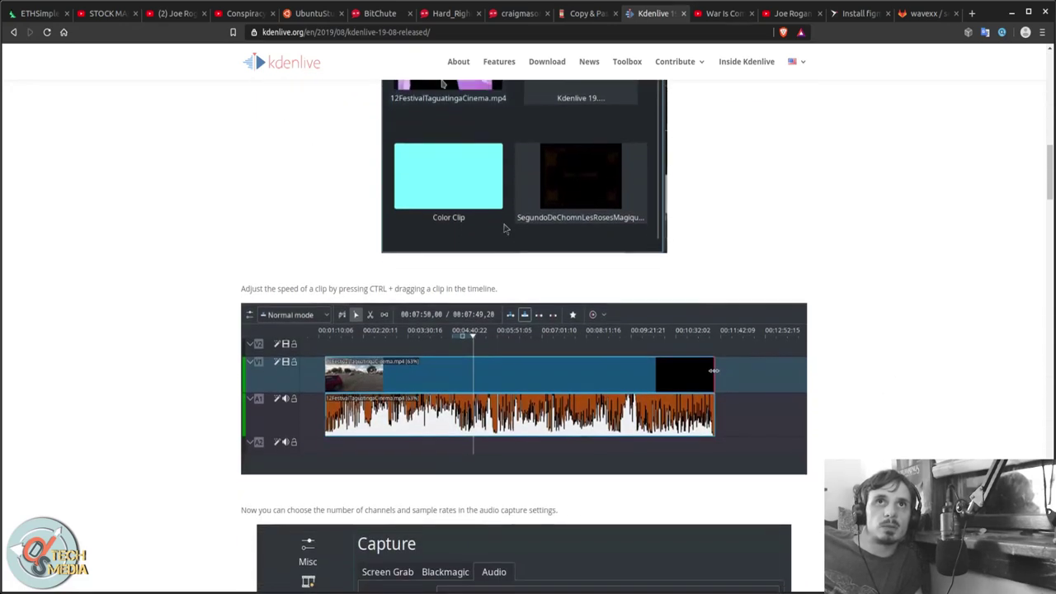
pyautogui.scroll(-5, 629, 536)
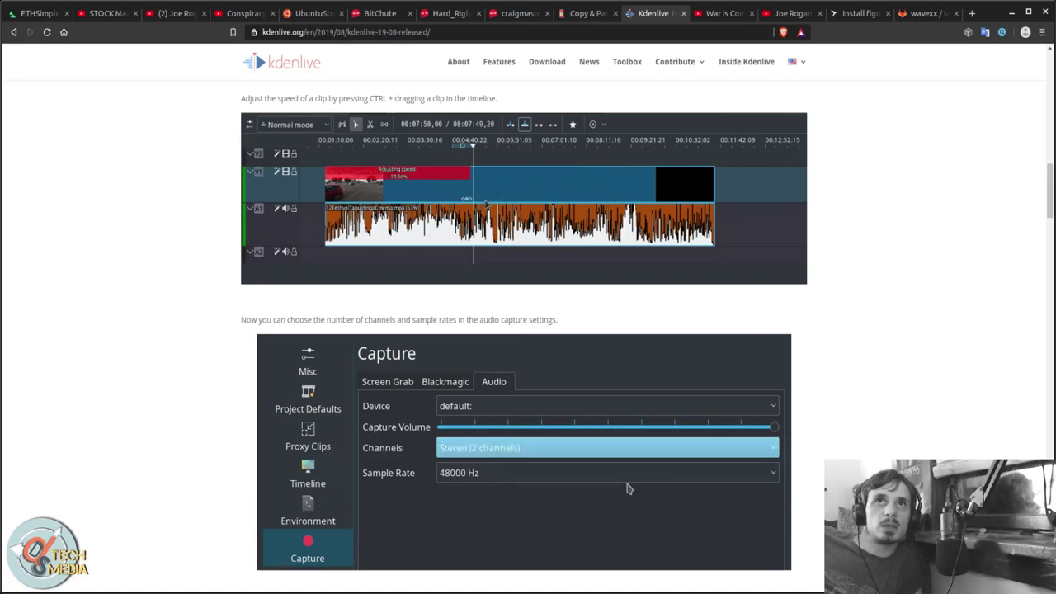
pyautogui.scroll(-5, 404, 276)
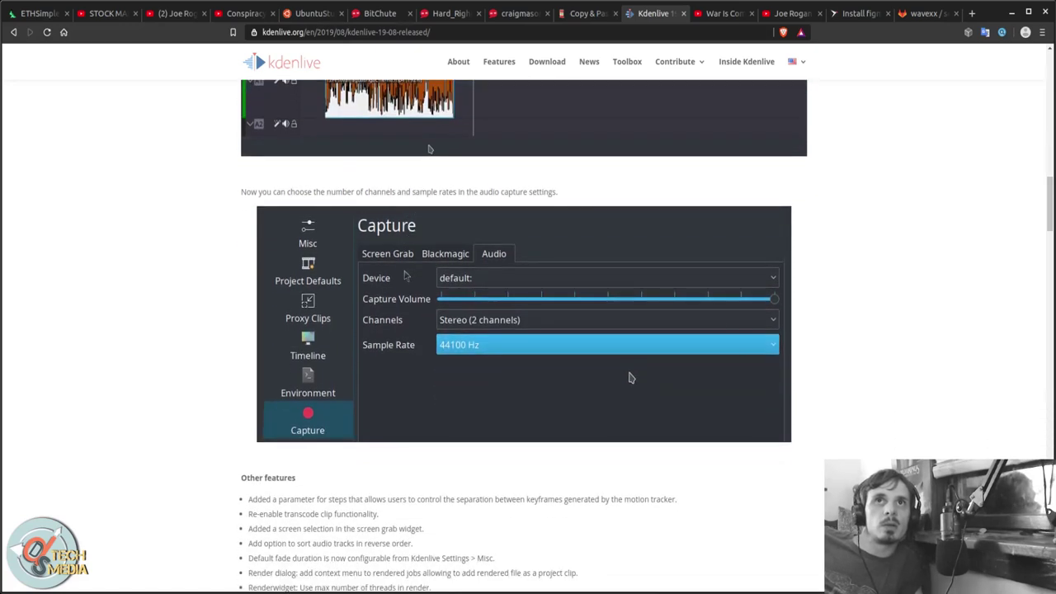
pyautogui.scroll(1, 404, 276)
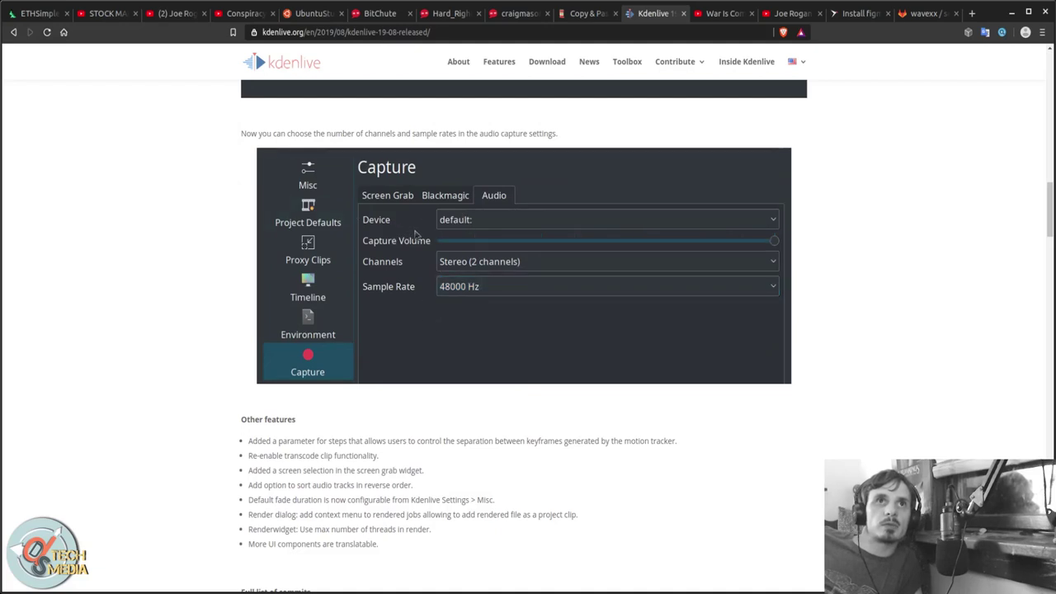
pyautogui.scroll(-2, 611, 293)
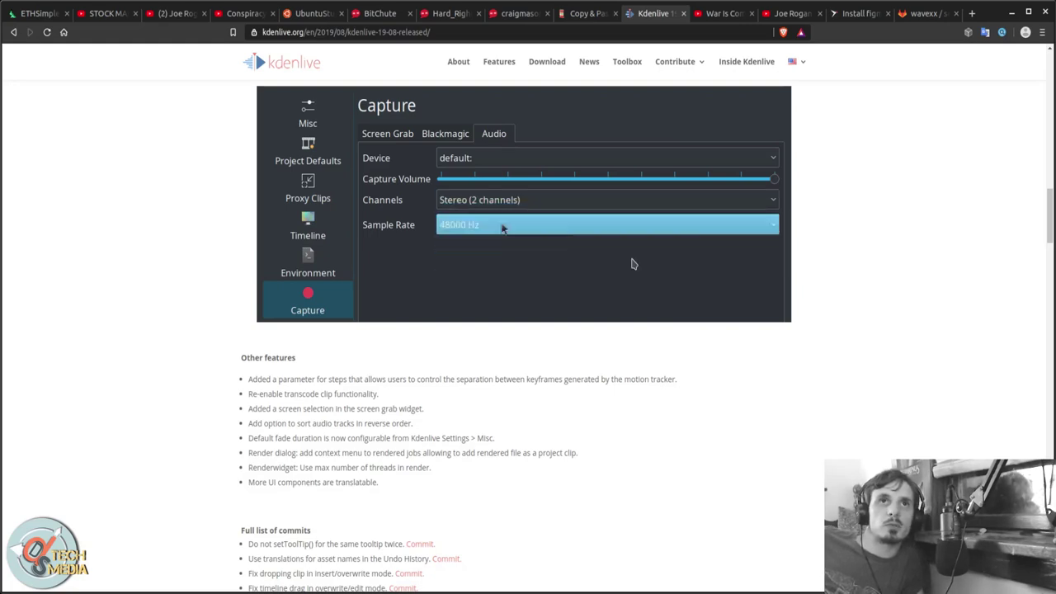
pyautogui.scroll(-2, 577, 248)
pyautogui.scroll(5, 495, 222)
pyautogui.scroll(15, 502, 225)
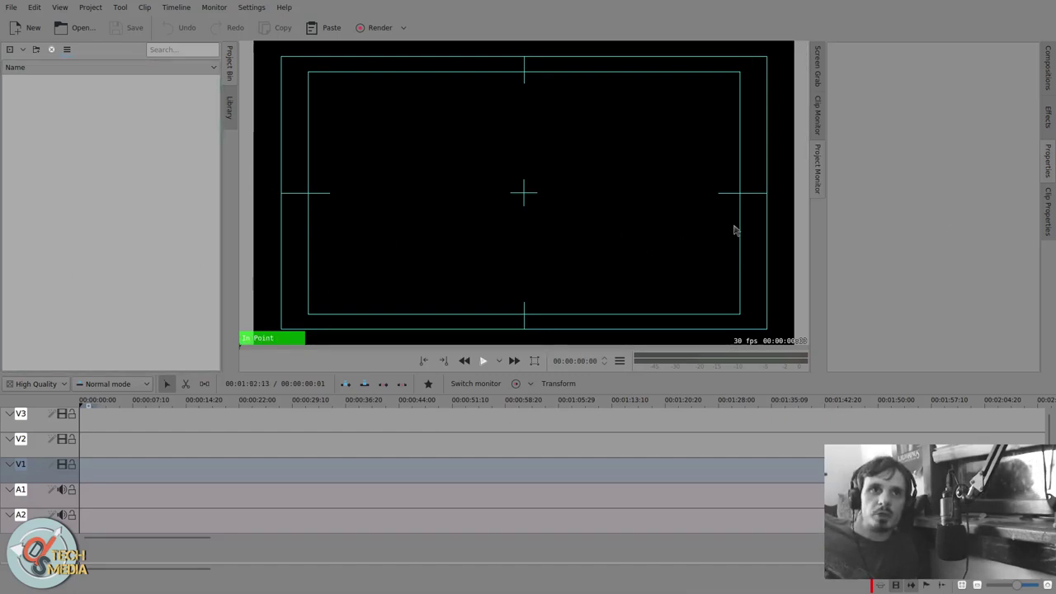
# - Move the playhead to about 00:00:04:23 and make V2 the current track
pyautogui.moveTo(790, 201)
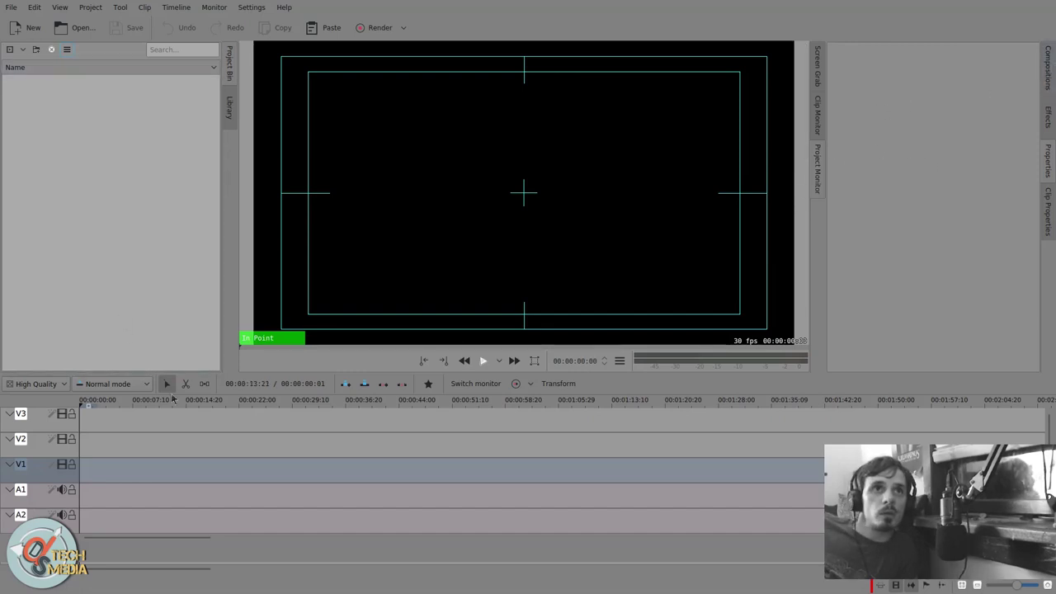
pyautogui.click(114, 501)
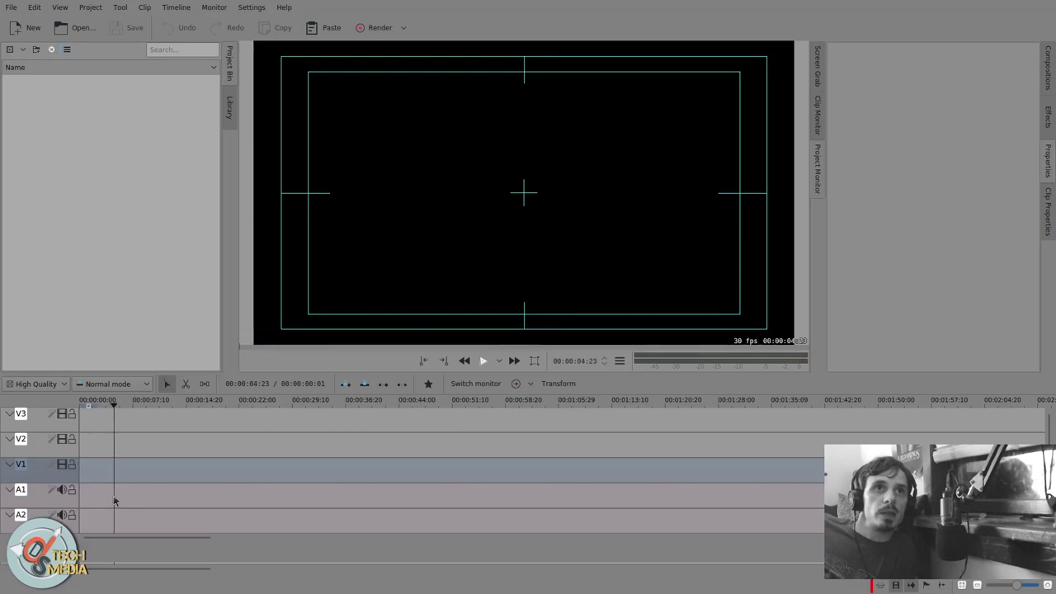
pyautogui.click(47, 452)
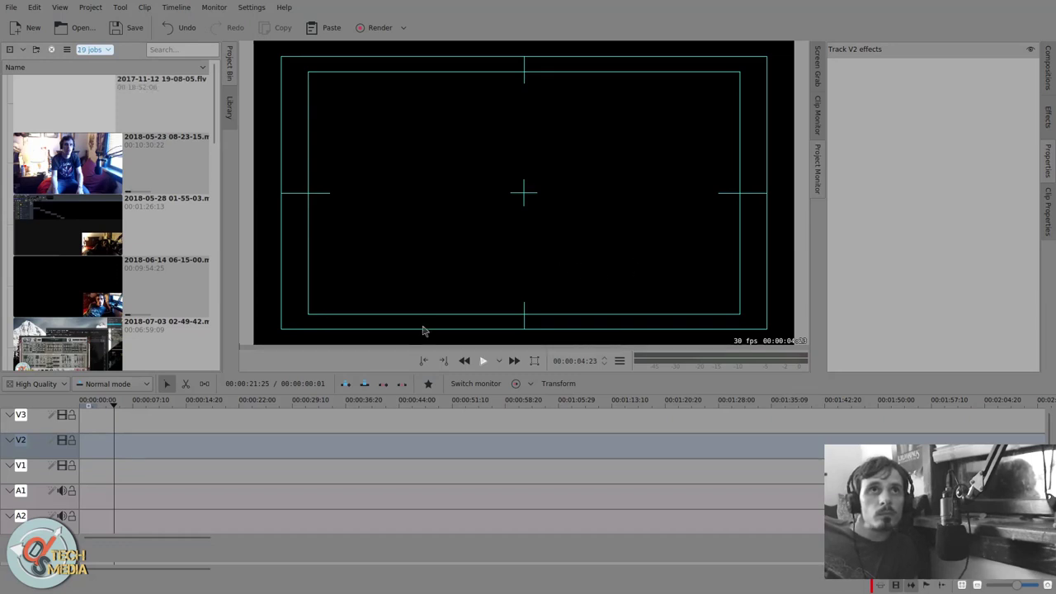
# - Set V3 as the video target track and A1 as the audio target track
pyautogui.scroll(-10, 165, 248)
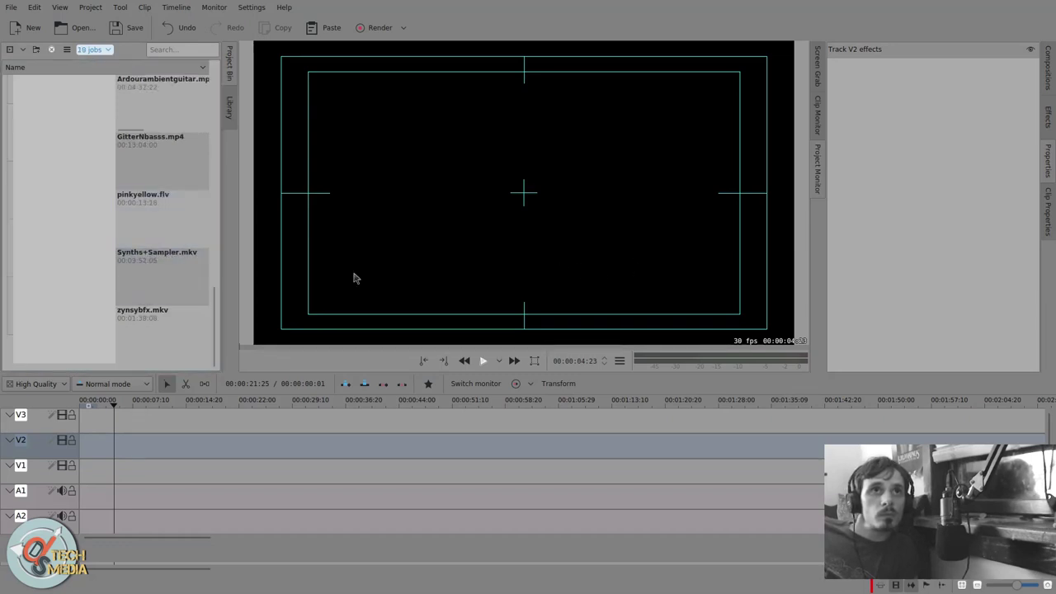
pyautogui.click(31, 421)
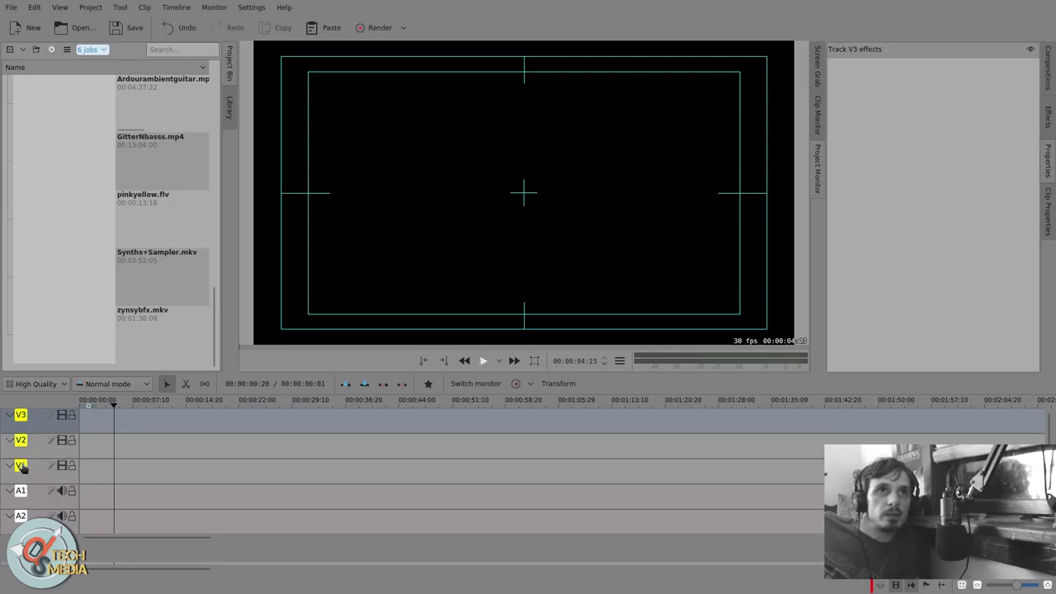
pyautogui.click(21, 466)
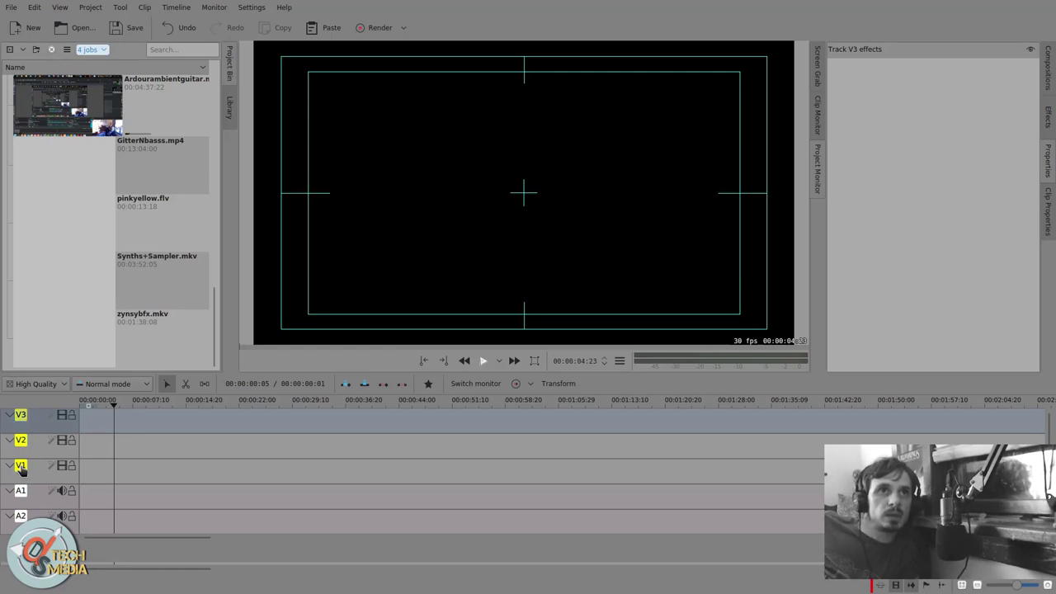
pyautogui.click(99, 446)
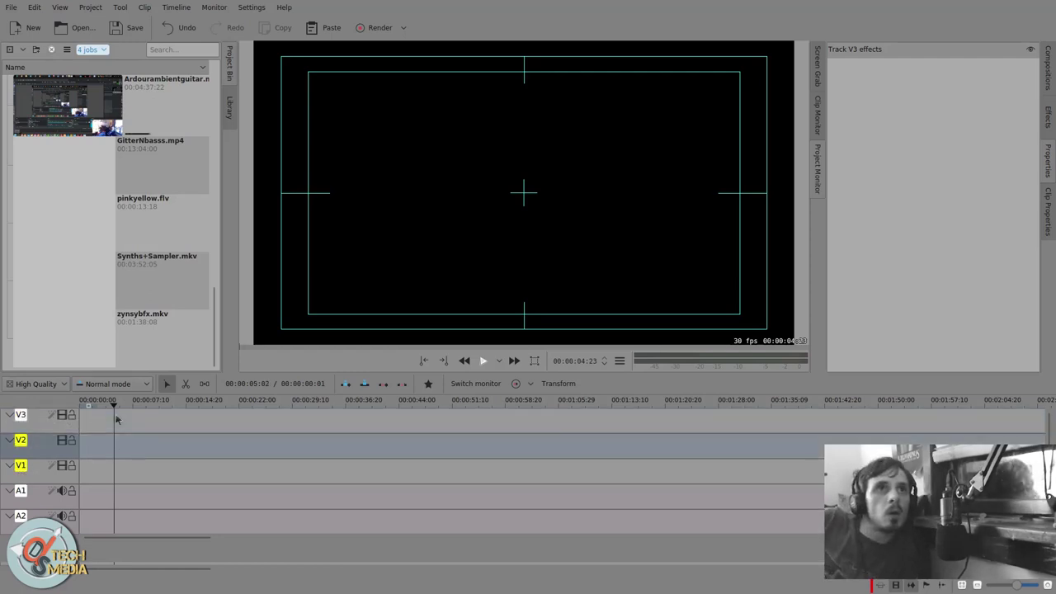
pyautogui.press('Down')
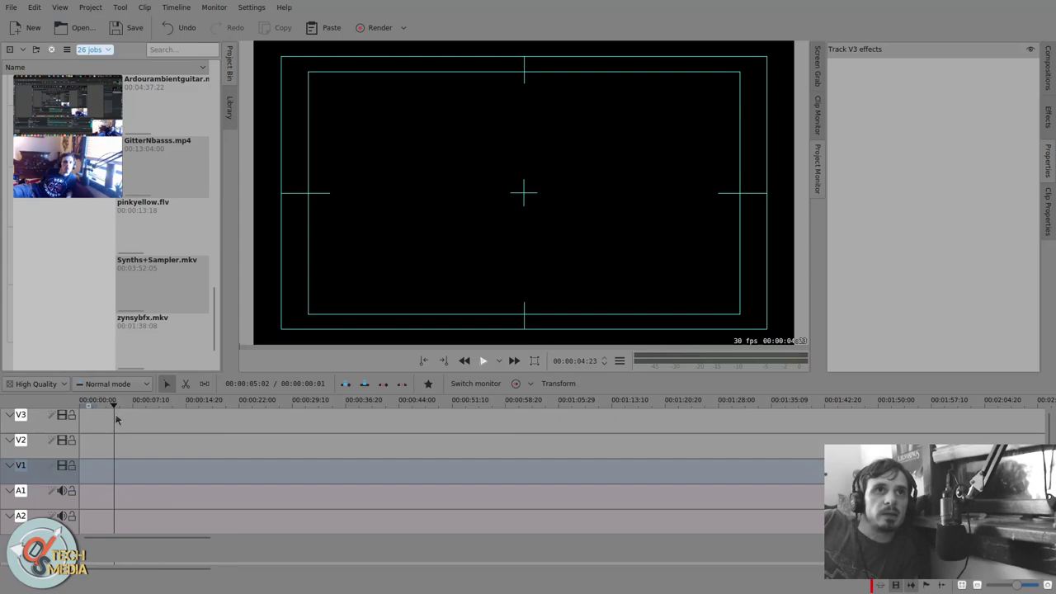
pyautogui.press('Down')
pyautogui.press('Up')
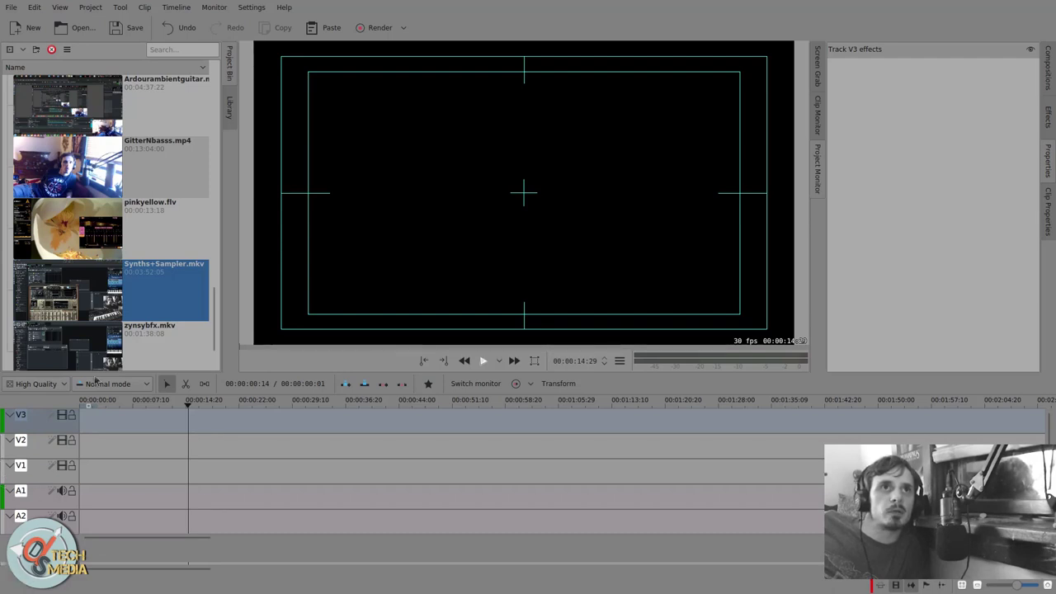
# - Preview Synths+Sampler.mkv in the Clip Monitor and set its in point at the clip start
pyautogui.click(144, 299)
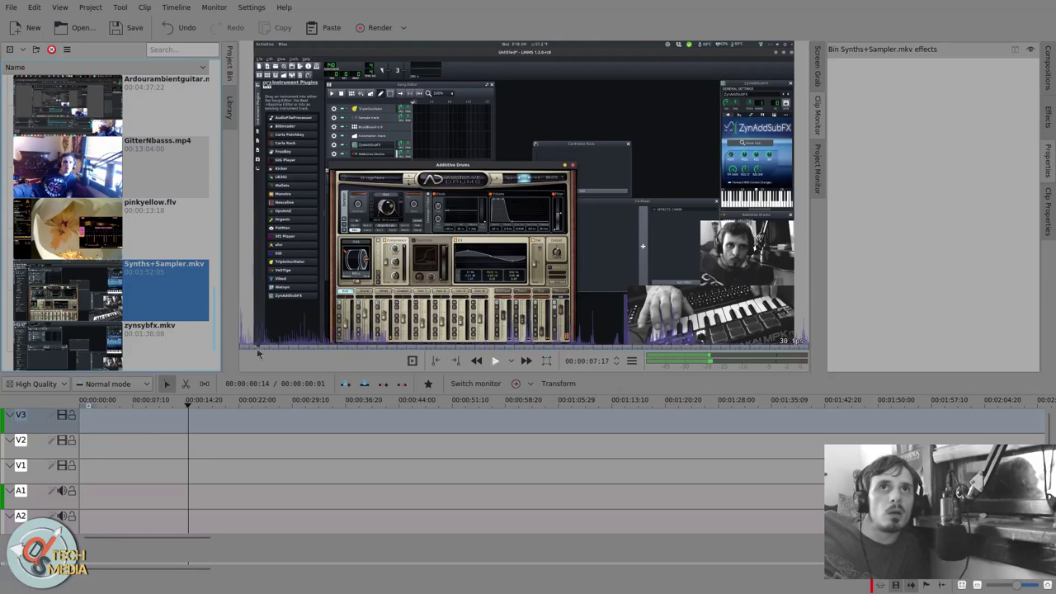
pyautogui.press('space')
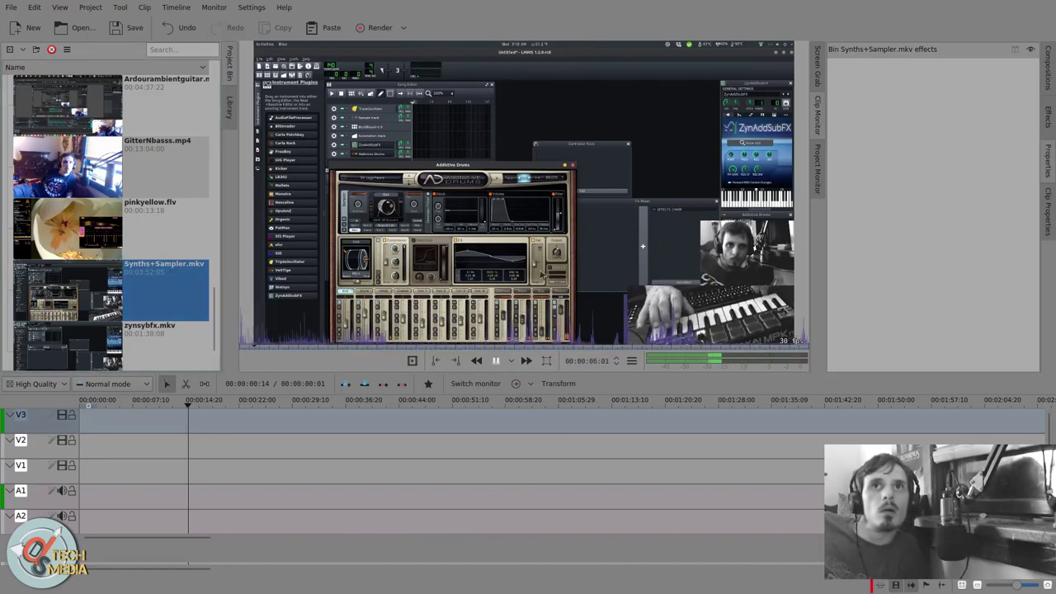
pyautogui.click(266, 299)
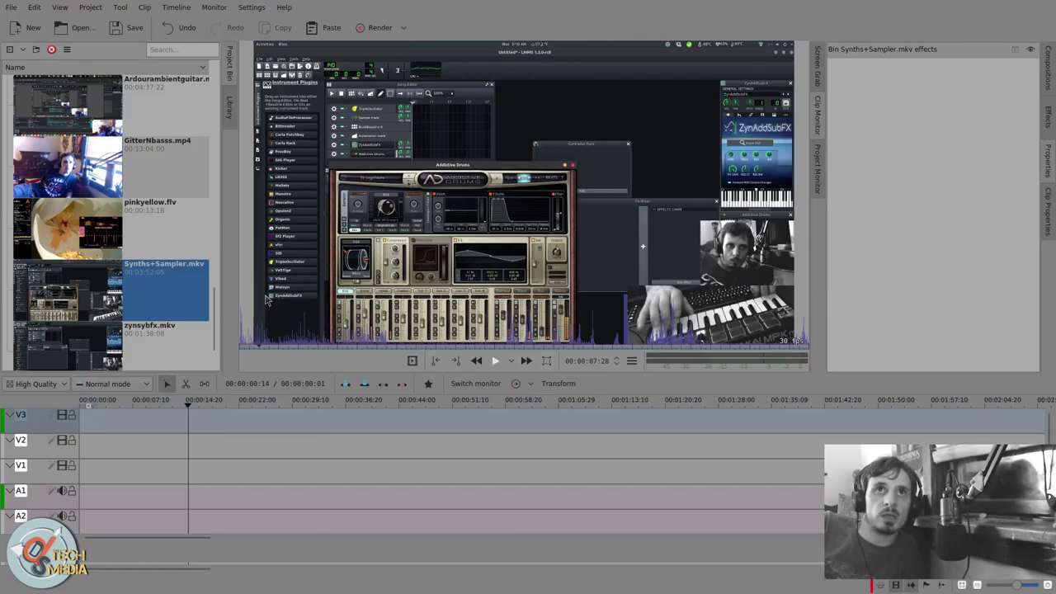
pyautogui.press('i')
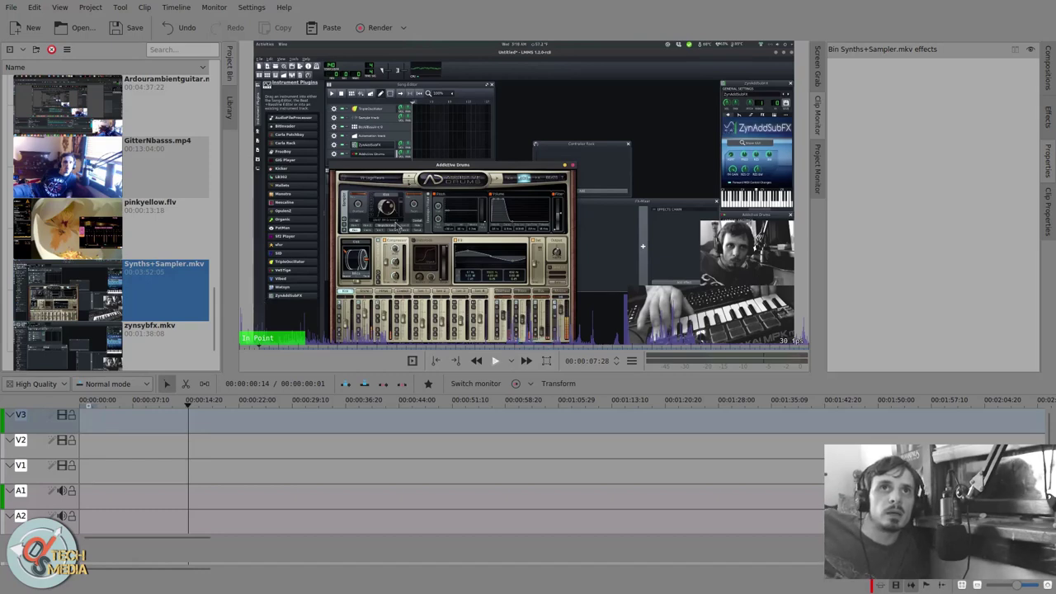
# - Play the clip from about one minute in, then switch to the Project Monitor
pyautogui.click(393, 348)
pyautogui.press('space')
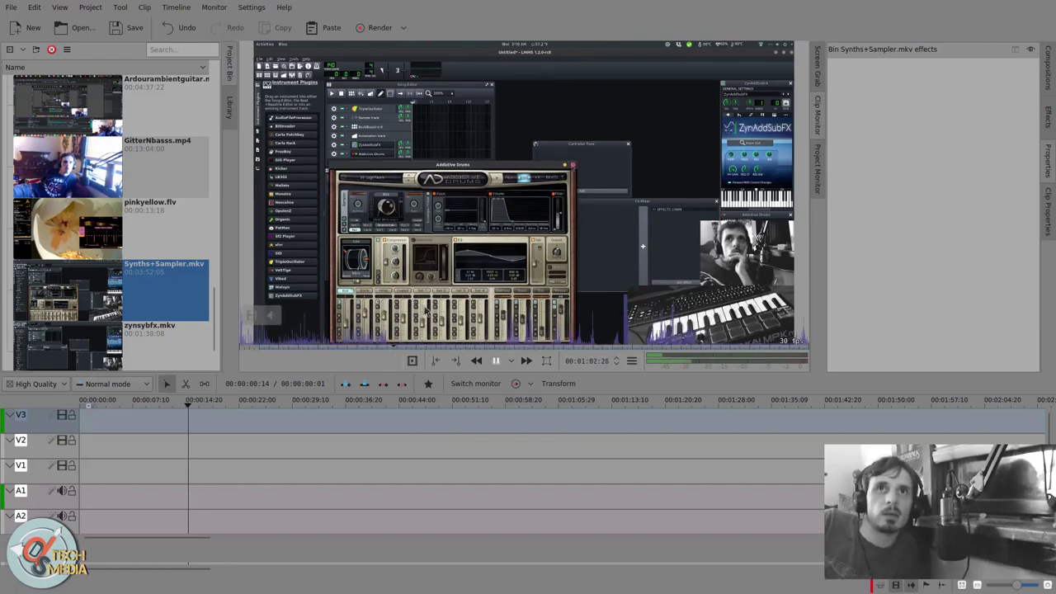
pyautogui.press('space')
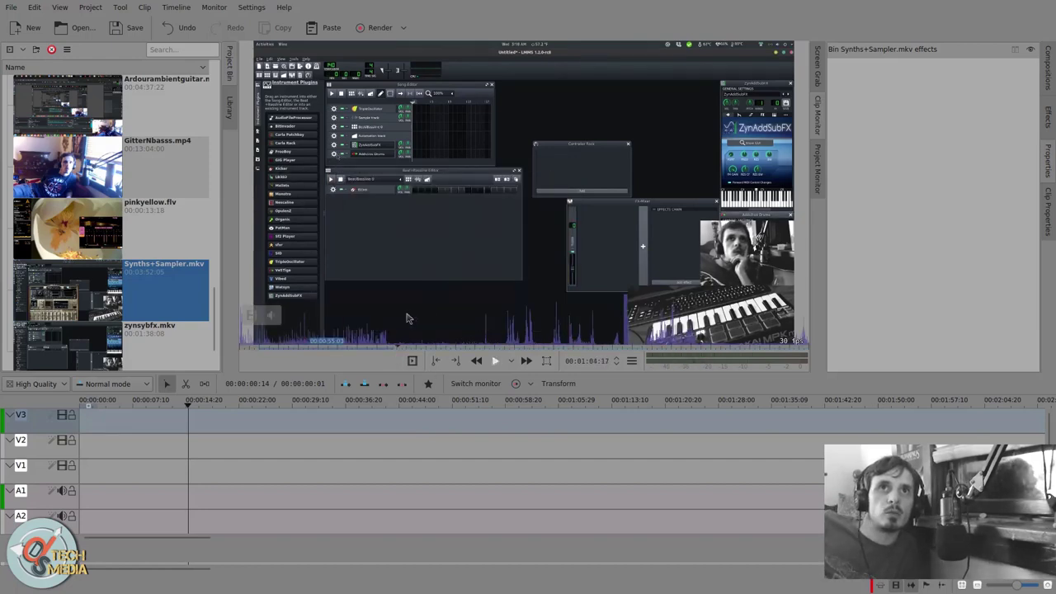
pyautogui.press('space')
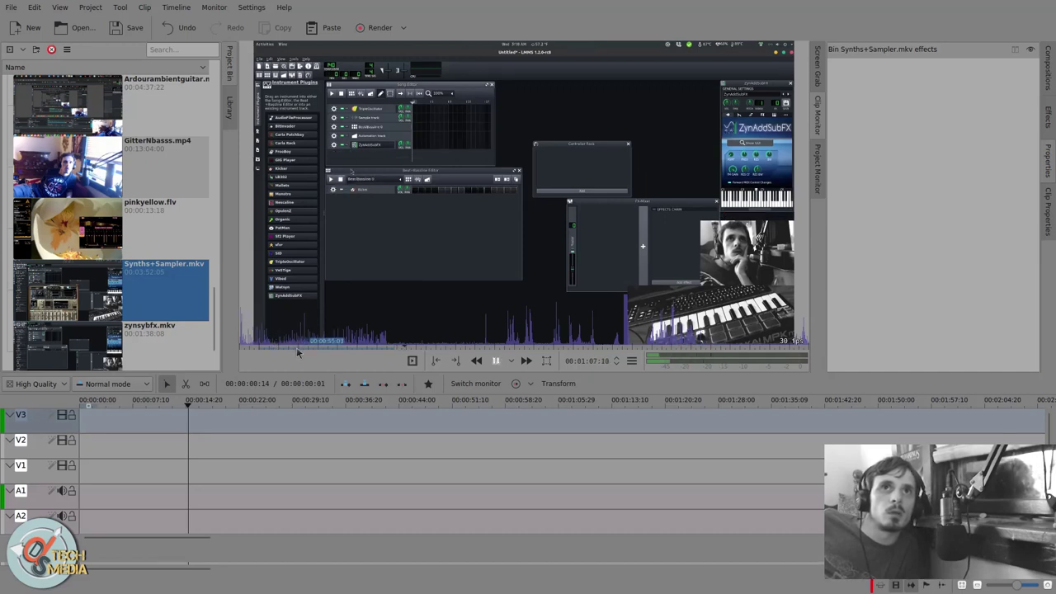
pyautogui.press('space')
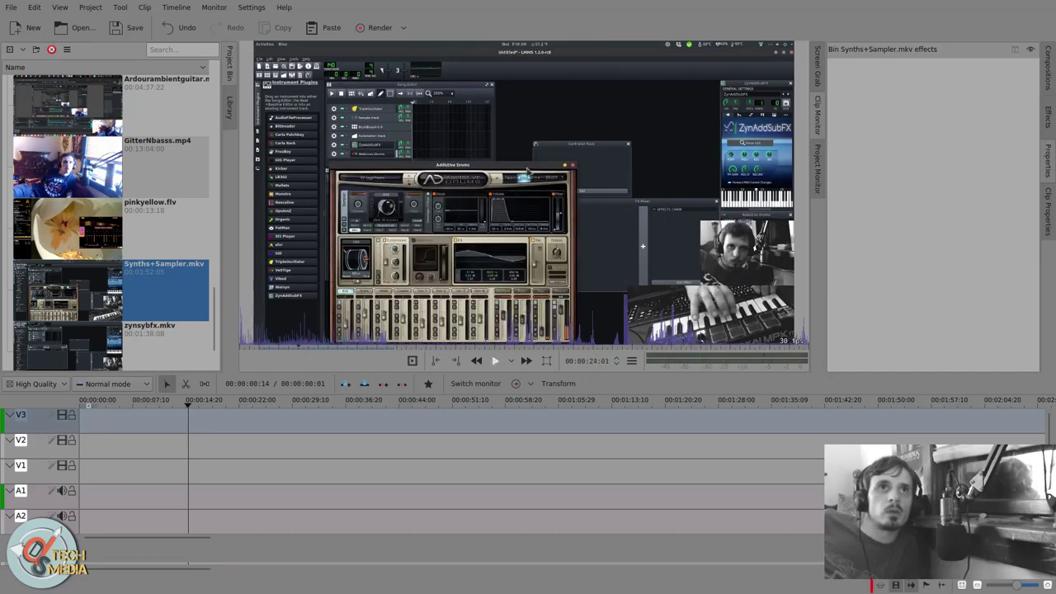
pyautogui.press('t')
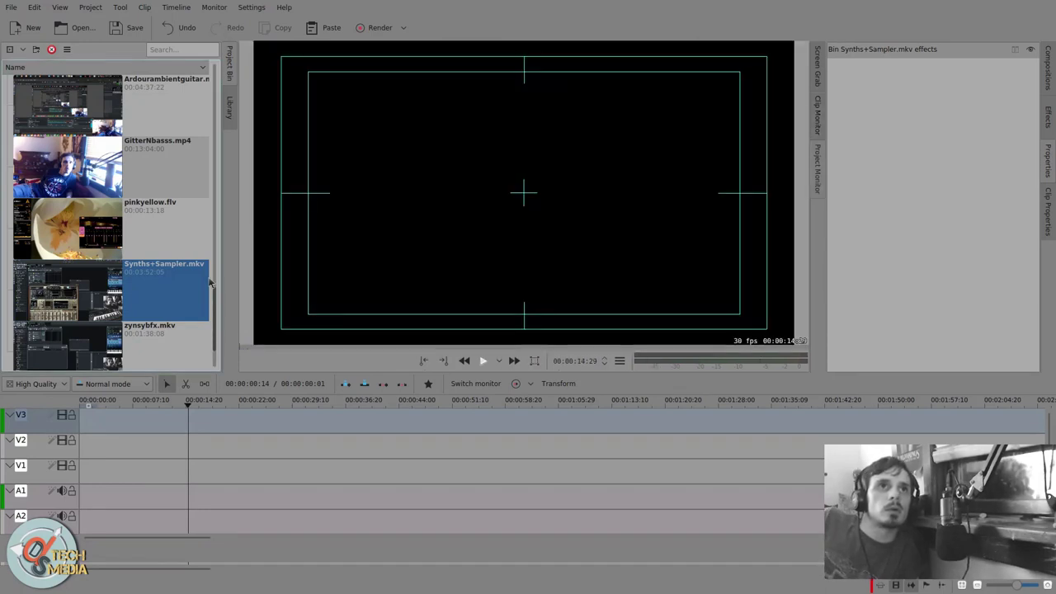
# - Insert Synths+Sampler.mkv at 00:00:14:29 with video on V3 and audio on A1
pyautogui.click(16, 418)
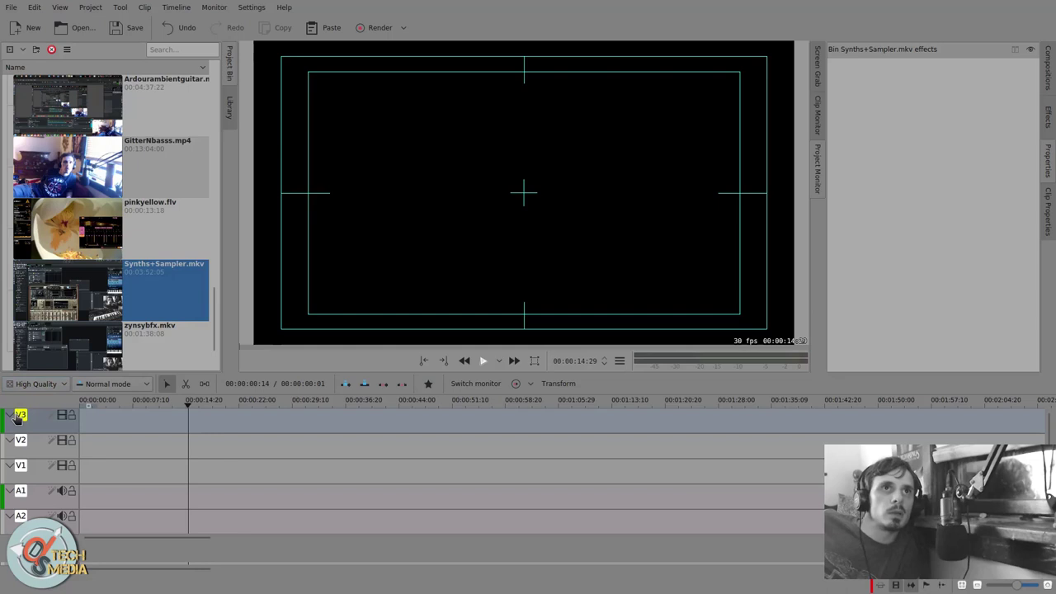
pyautogui.press('Down')
pyautogui.press('Down')
pyautogui.press('Down')
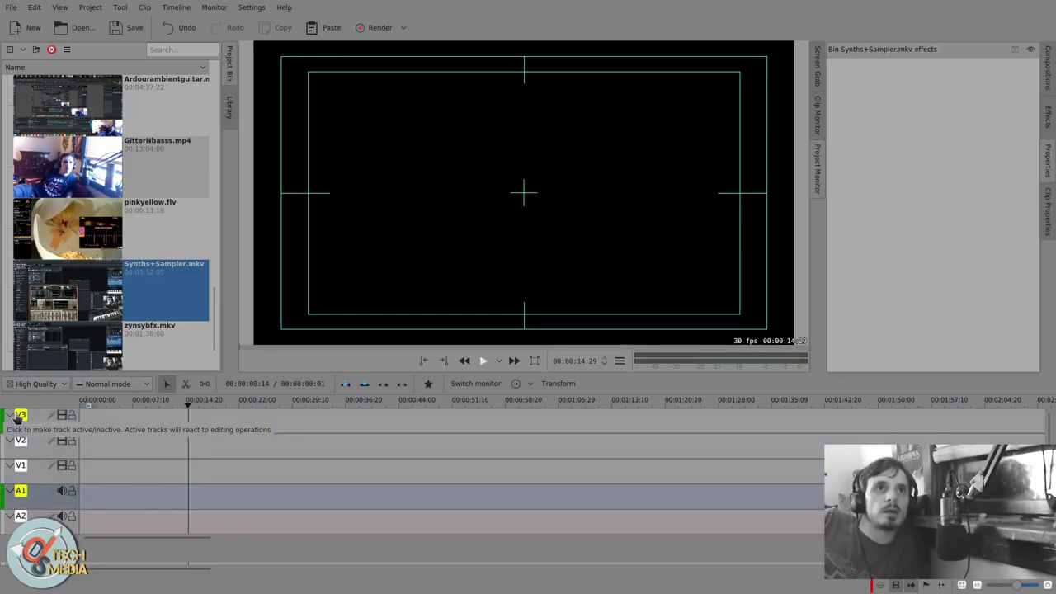
pyautogui.press('v')
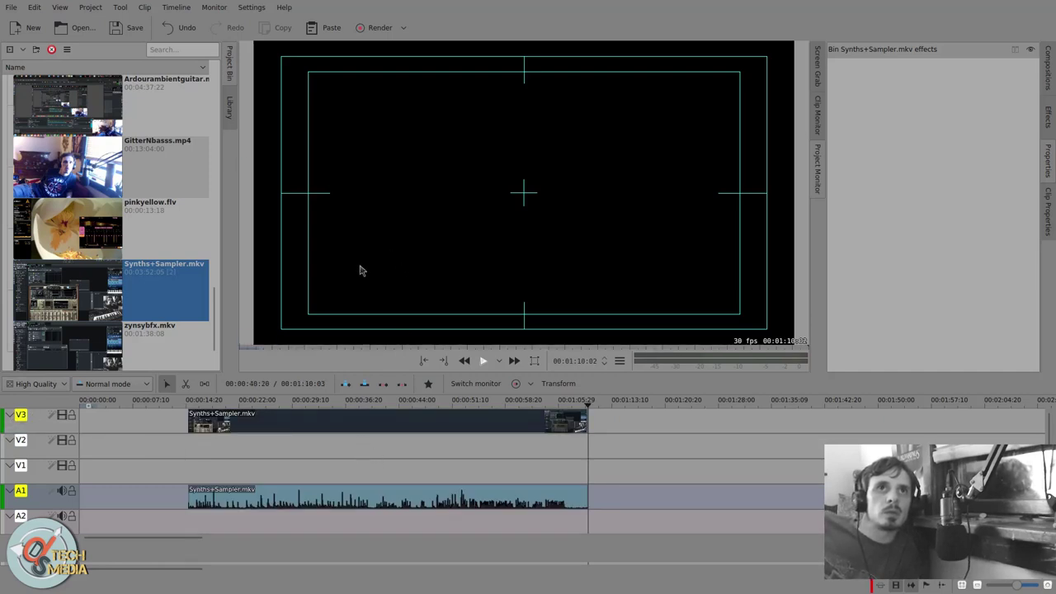
pyautogui.press('t')
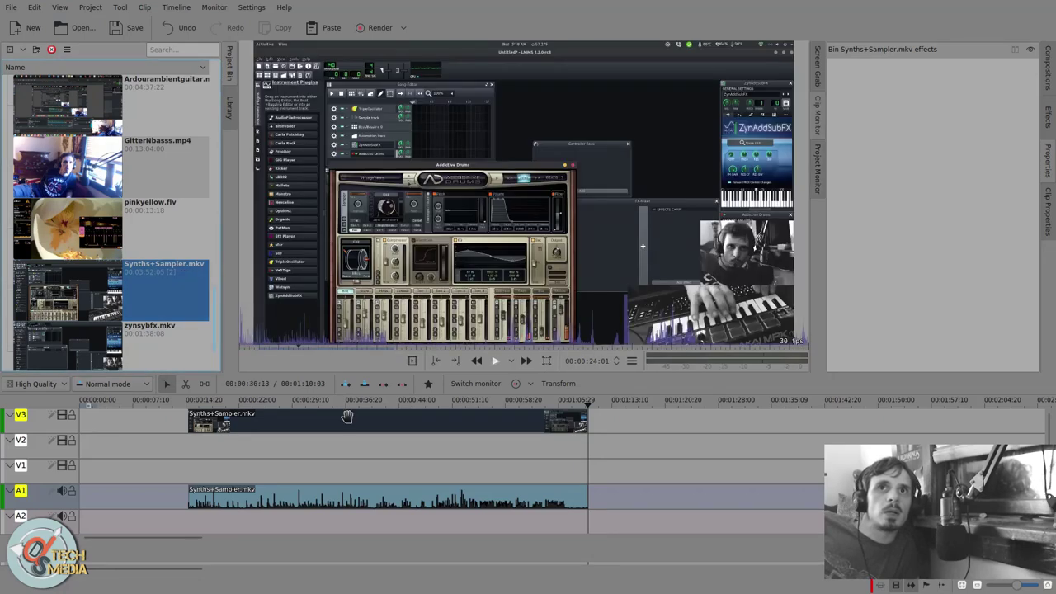
# - Drag the Synths+Sampler.mkv clip to the start of the timeline
pyautogui.click(192, 454)
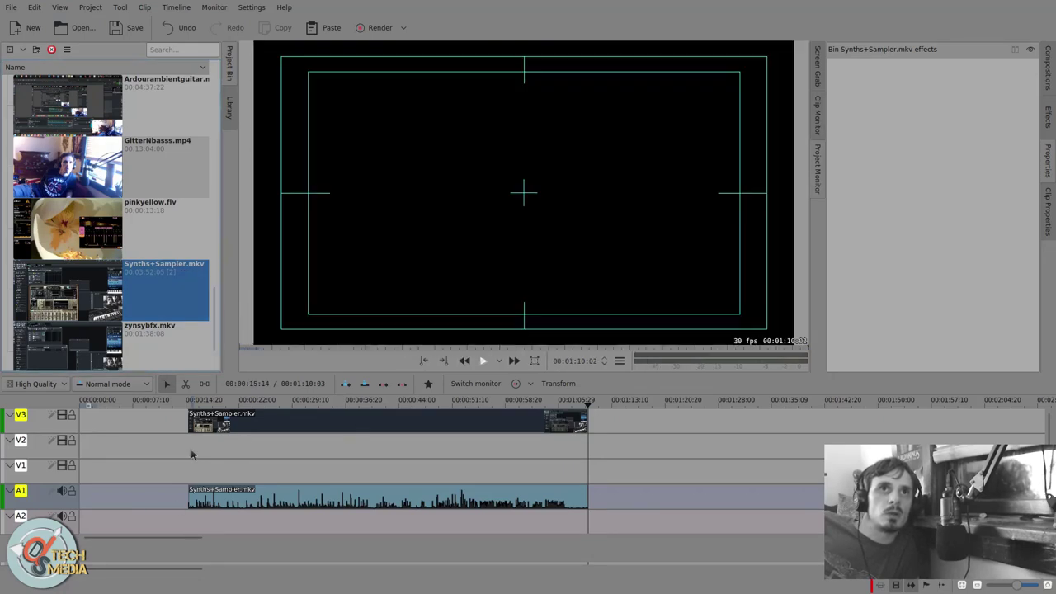
pyautogui.click(231, 418)
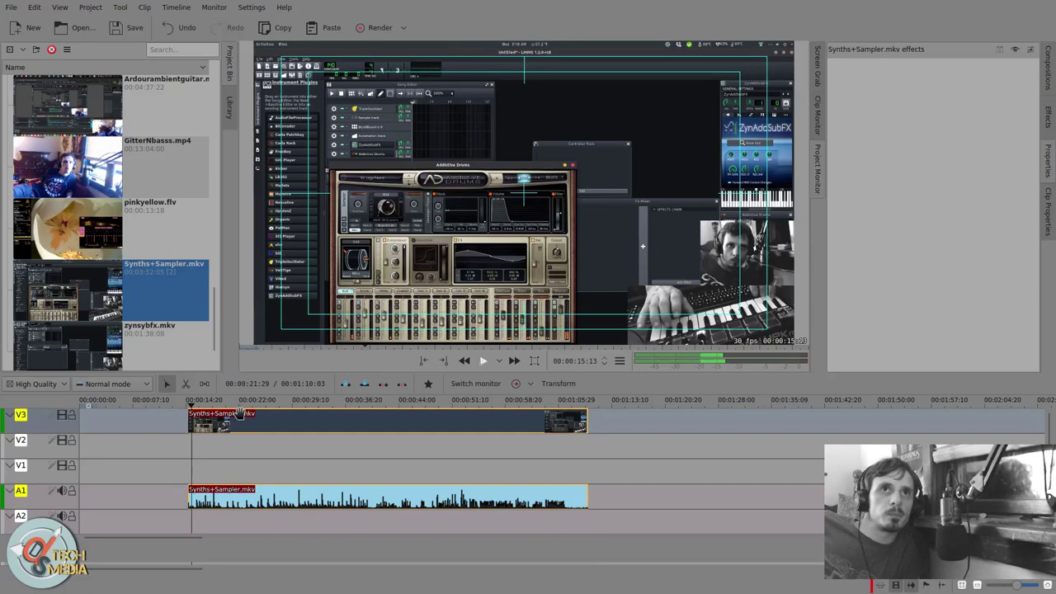
pyautogui.moveTo(231, 419); pyautogui.dragTo(122, 419)
pyautogui.click(84, 450)
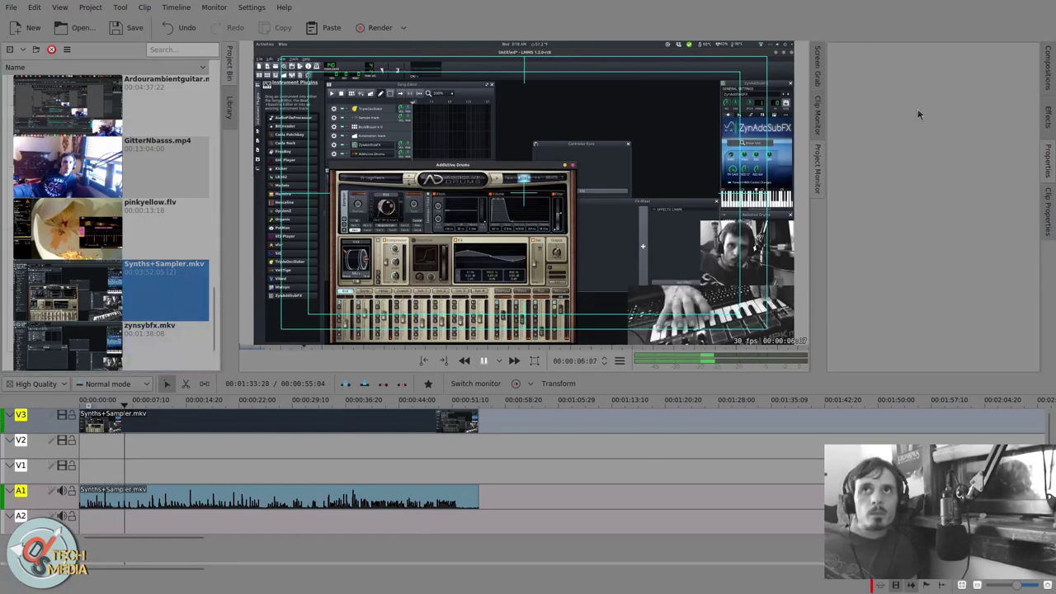
# - Show the effects list, scrub to about 00:00:22, then select the clip with its audio
pyautogui.click(1049, 116)
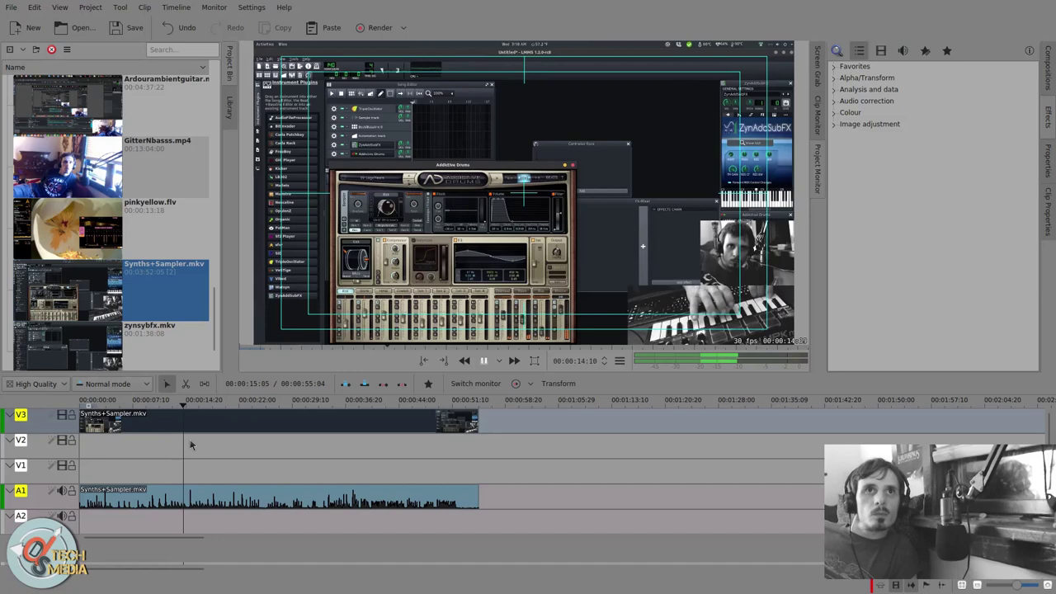
pyautogui.moveTo(227, 450); pyautogui.dragTo(269, 456)
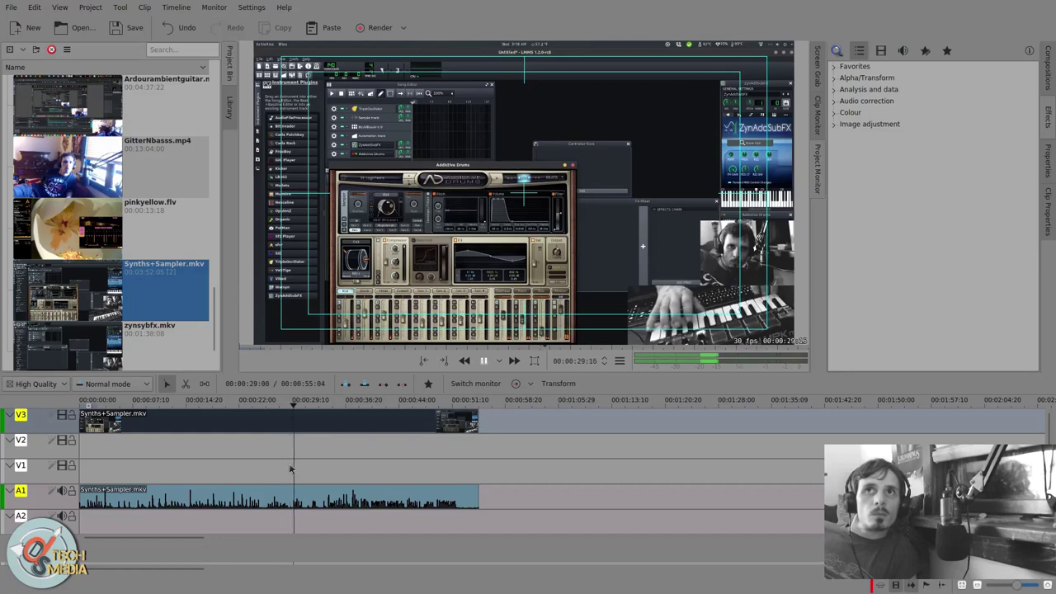
pyautogui.click(353, 423)
pyautogui.click(358, 444)
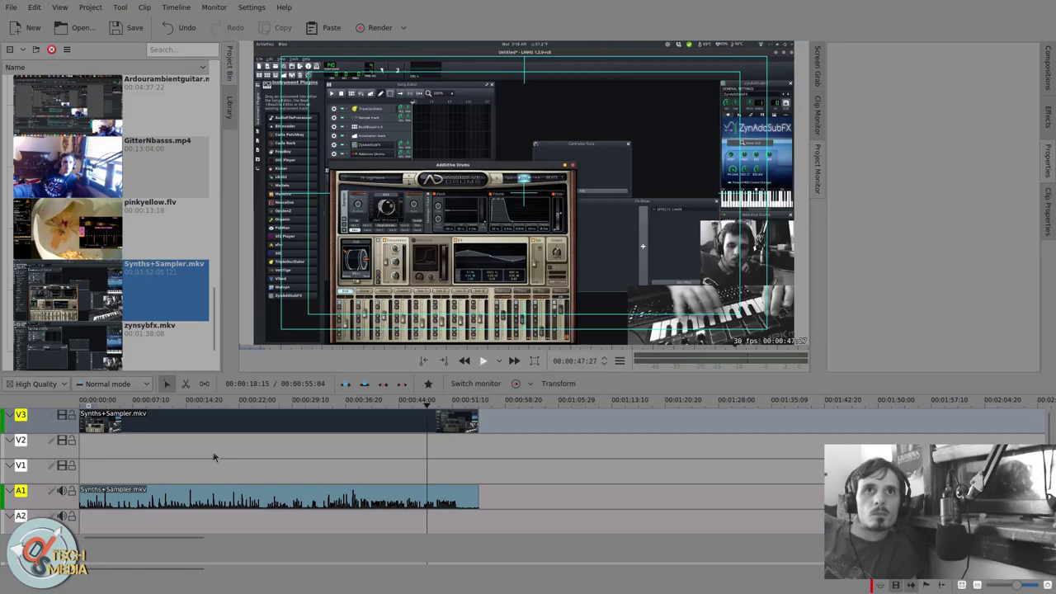
pyautogui.click(195, 428)
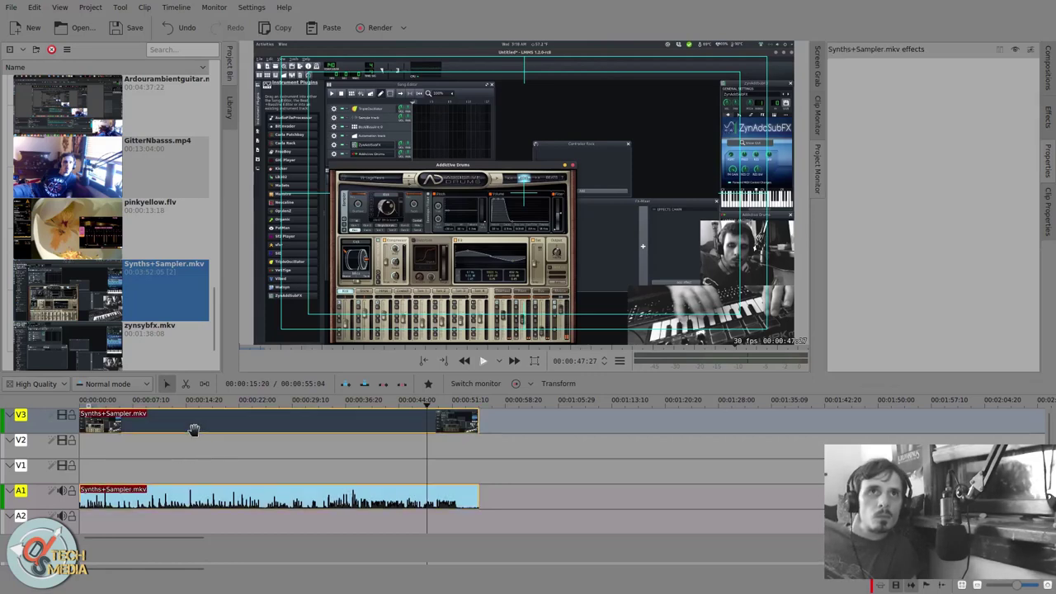
# - Delete the timeline clip and mark Synths+Sampler.mkv from its start to near its end
pyautogui.press('Delete')
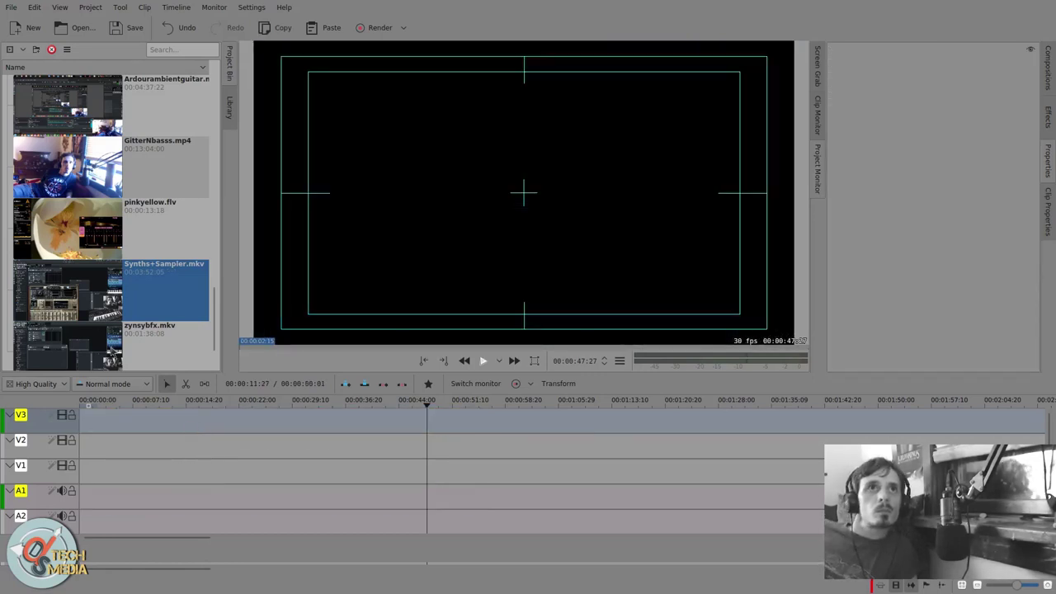
pyautogui.click(128, 301)
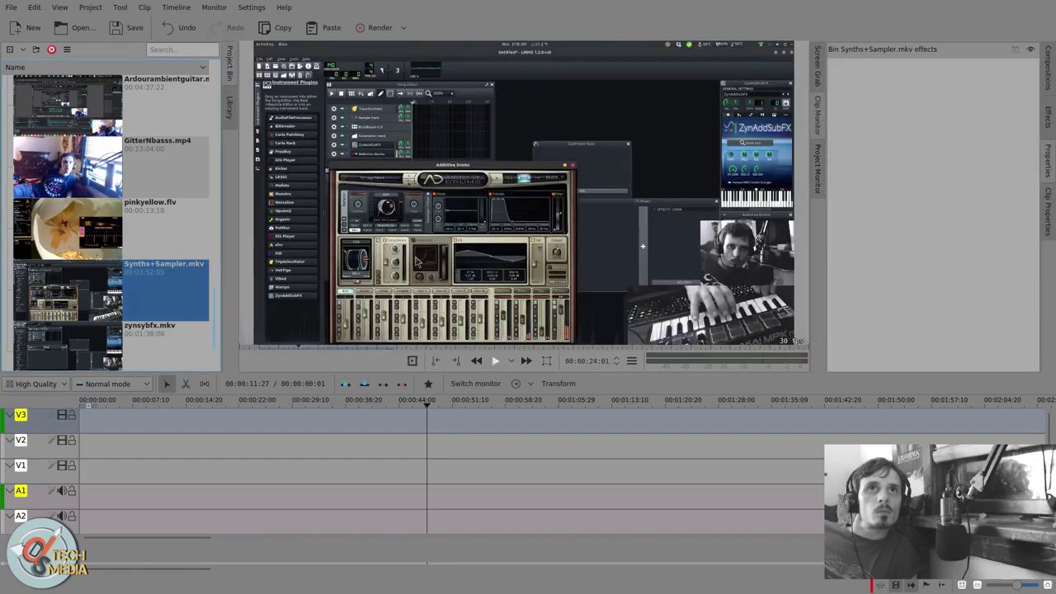
pyautogui.click(246, 349)
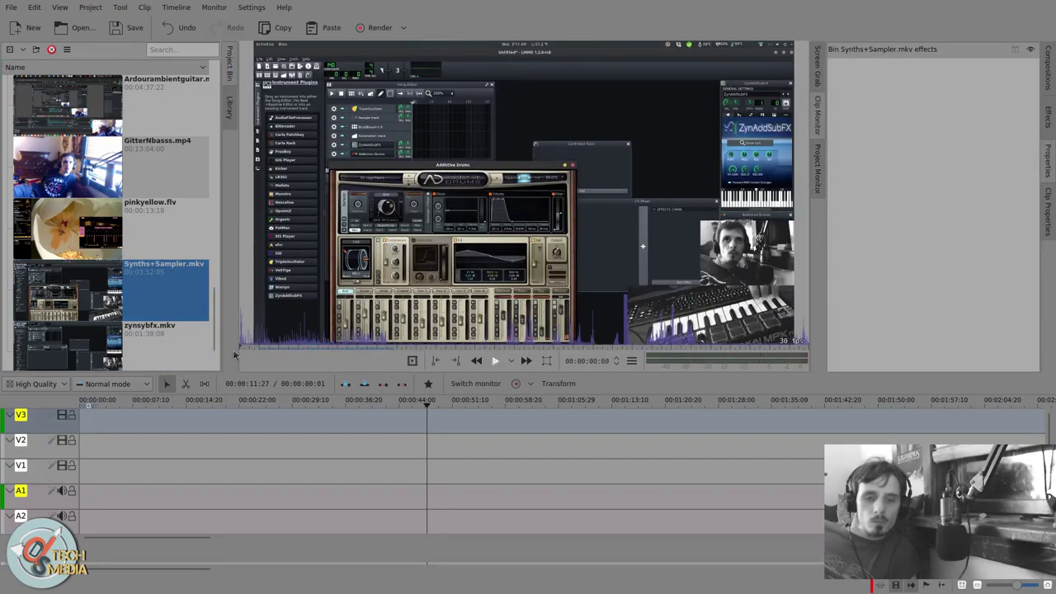
pyautogui.press('i')
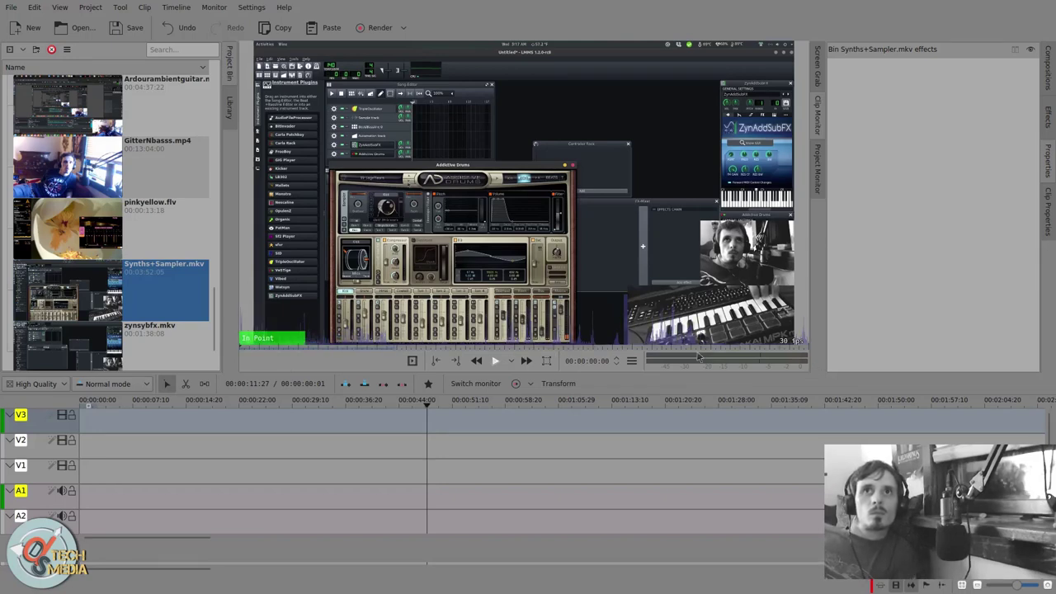
pyautogui.click(790, 345)
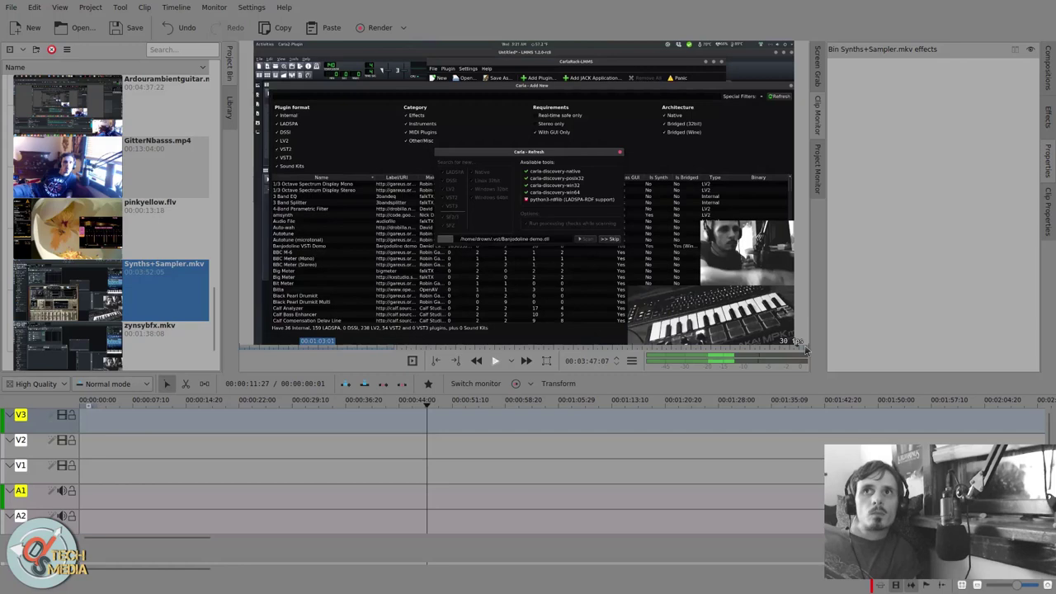
pyautogui.press('o')
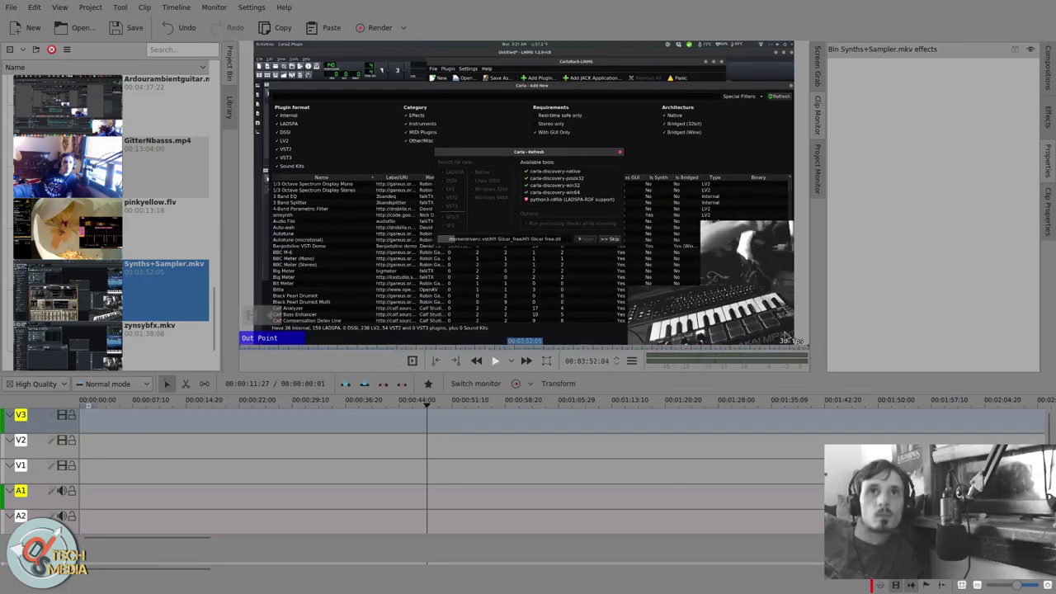
# - Insert the marked zone at about 00:00:44 and play it in the Project Monitor
pyautogui.press('v')
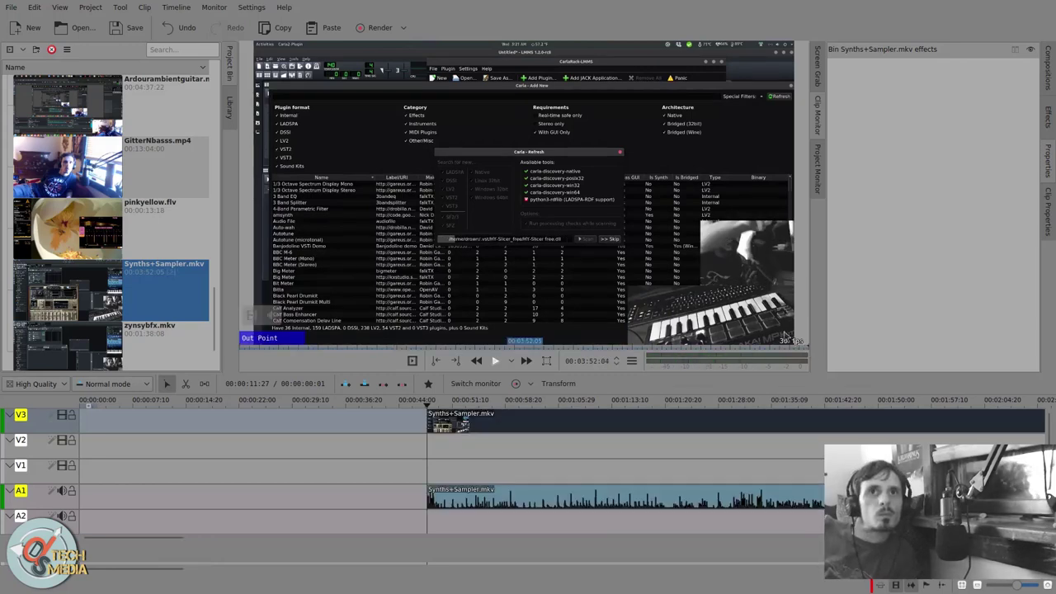
pyautogui.press('space')
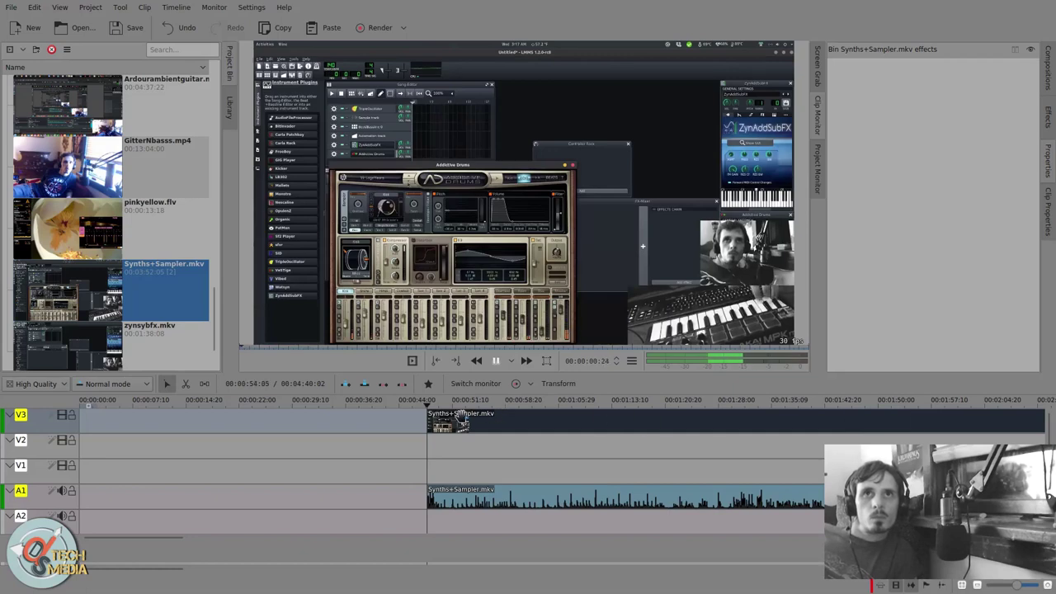
pyautogui.click(435, 411)
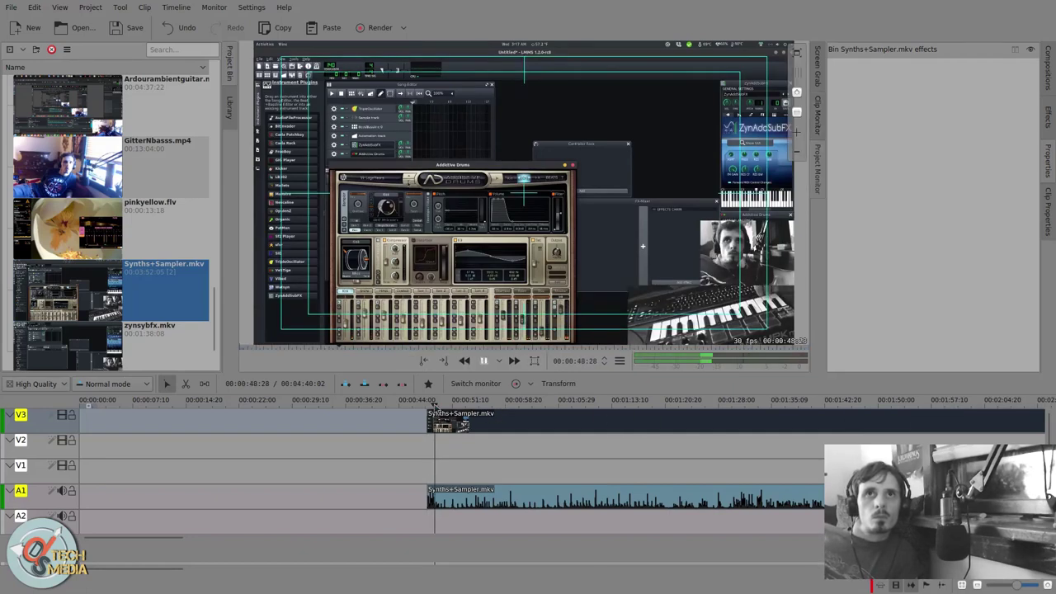
pyautogui.press('space')
pyautogui.hscroll(5, 485, 410)
# - Move the Synths+Sampler clip to 00:00:00 and play from about 01:37, 01:51, 01:47 and 01:58
pyautogui.scroll(-4, 474, 413)
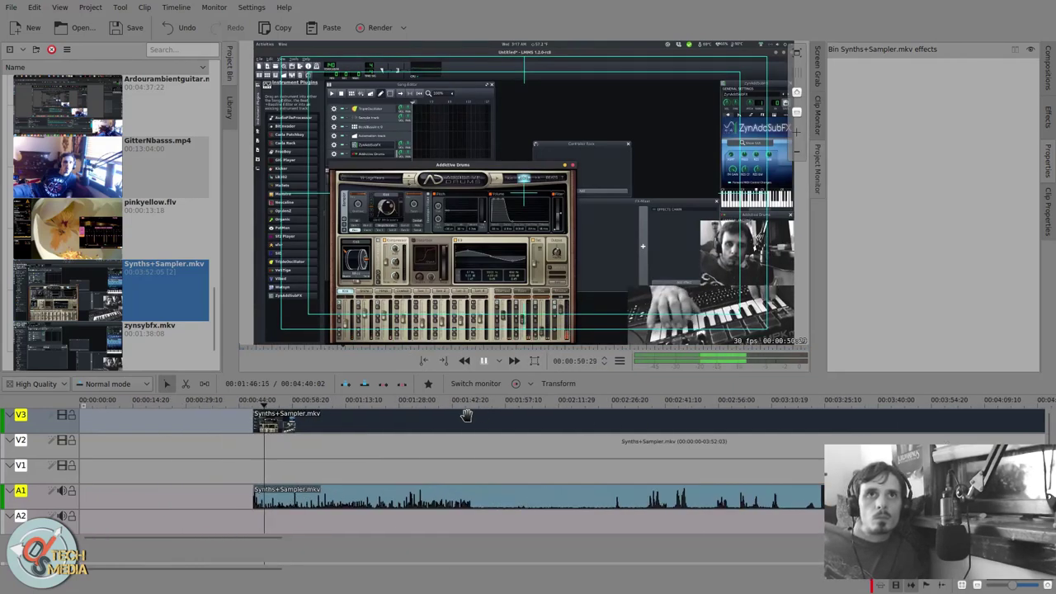
pyautogui.moveTo(418, 423); pyautogui.dragTo(348, 423)
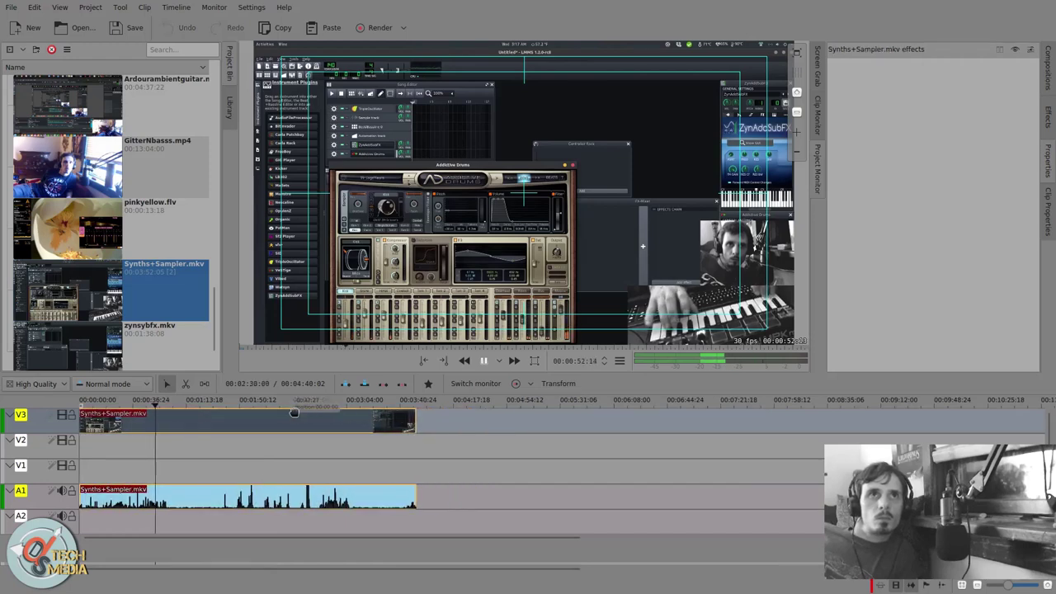
pyautogui.click(221, 452)
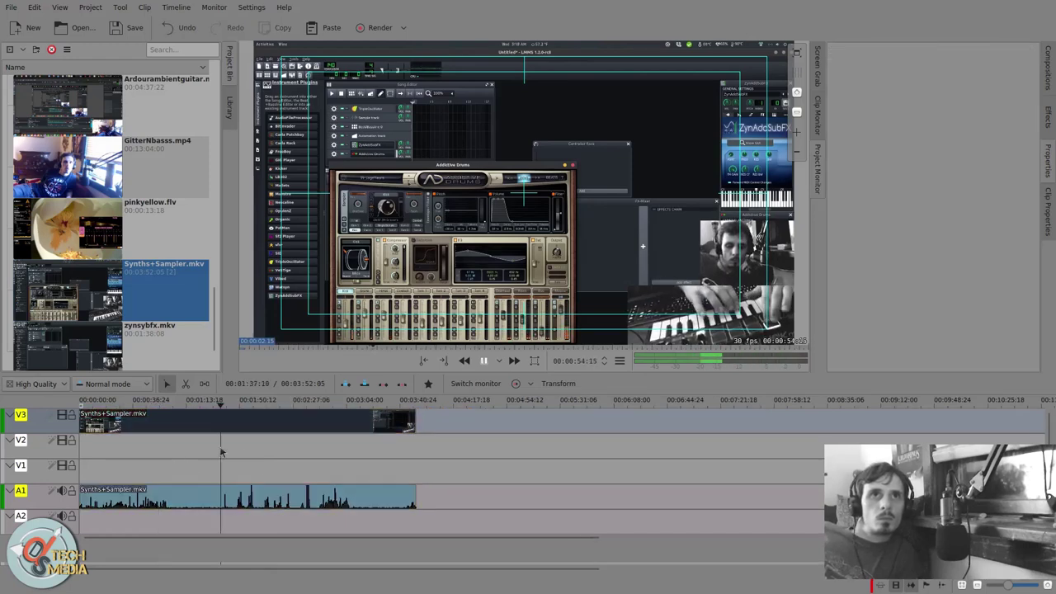
pyautogui.click(241, 449)
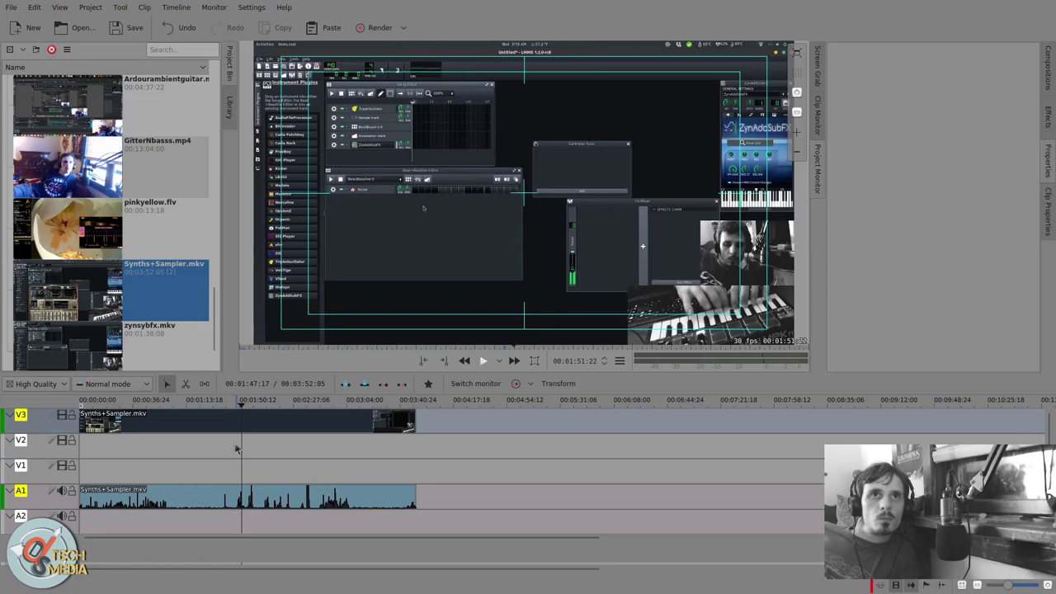
pyautogui.click(235, 449)
pyautogui.press('space')
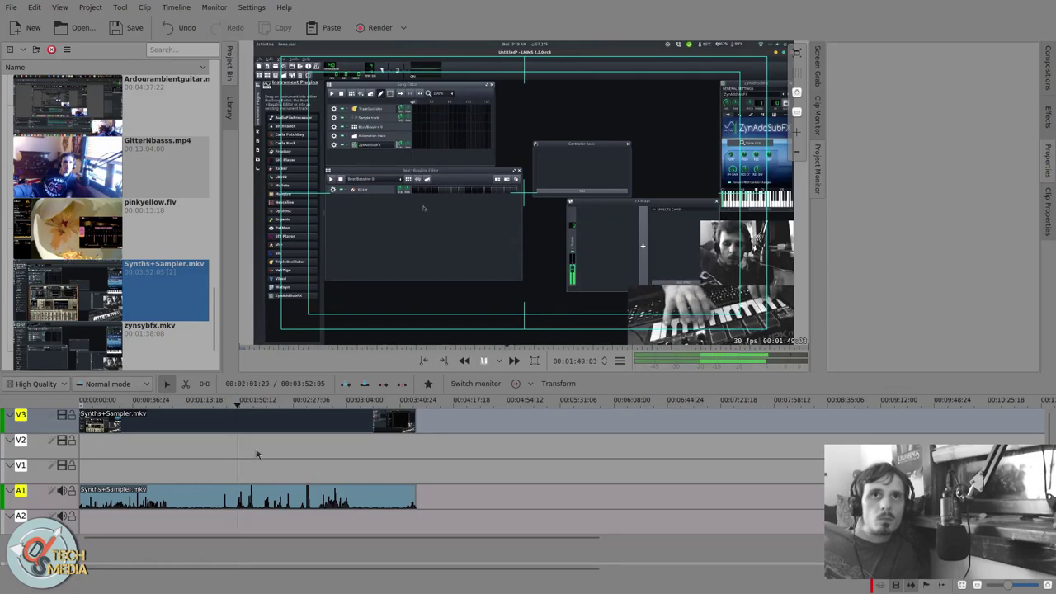
pyautogui.click(256, 452)
pyautogui.click(251, 452)
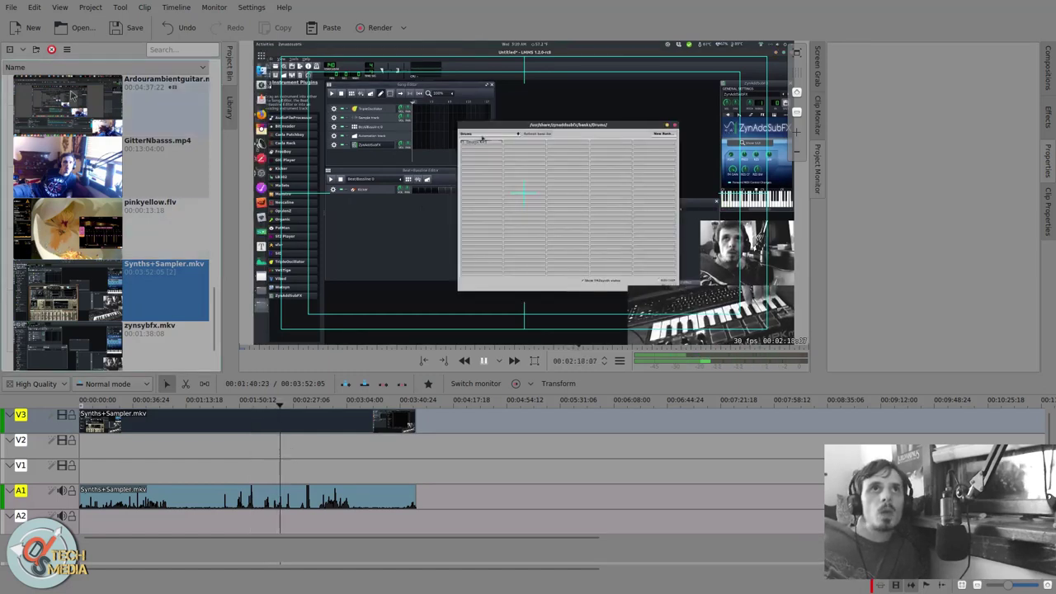
# - Scroll the Project Bin up and down to locate zynsybfx.mkv
pyautogui.scroll(5, 29, 206)
pyautogui.scroll(-5, 27, 215)
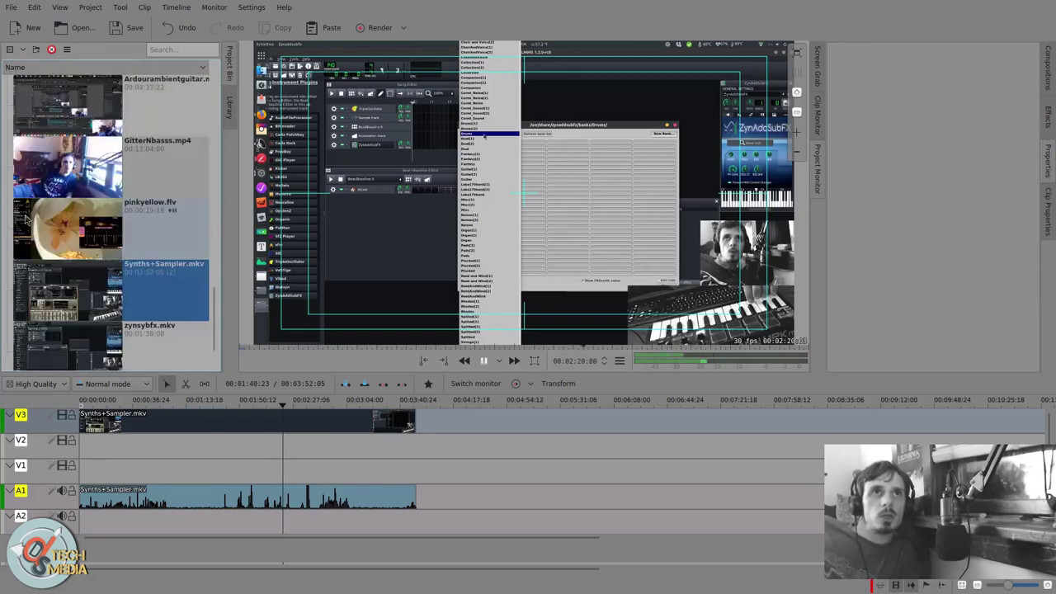
pyautogui.scroll(5, 26, 220)
pyautogui.scroll(-5, 26, 219)
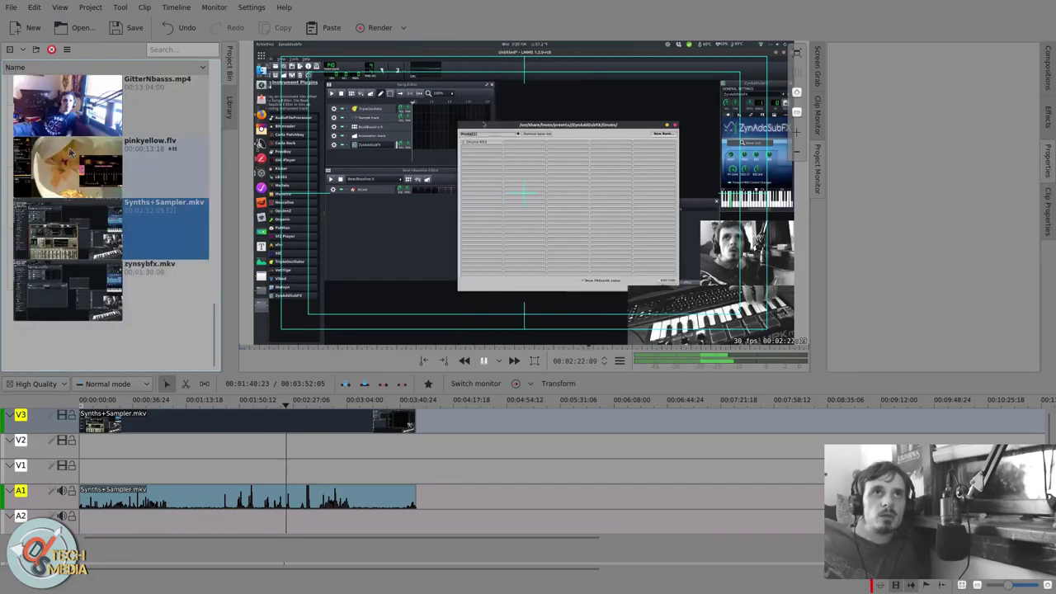
pyautogui.scroll(5, 34, 191)
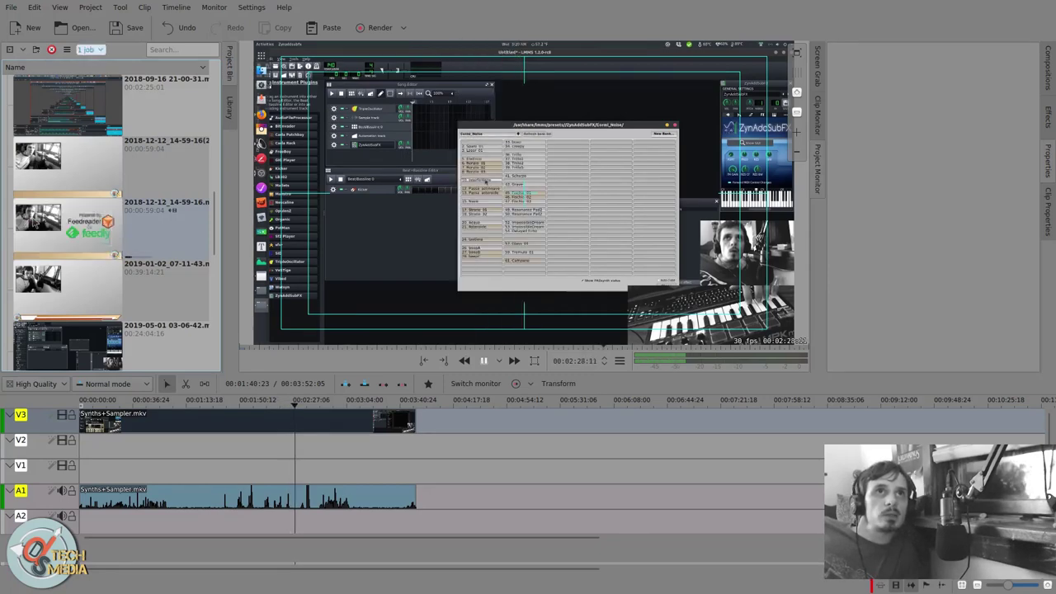
pyautogui.scroll(-5, 62, 236)
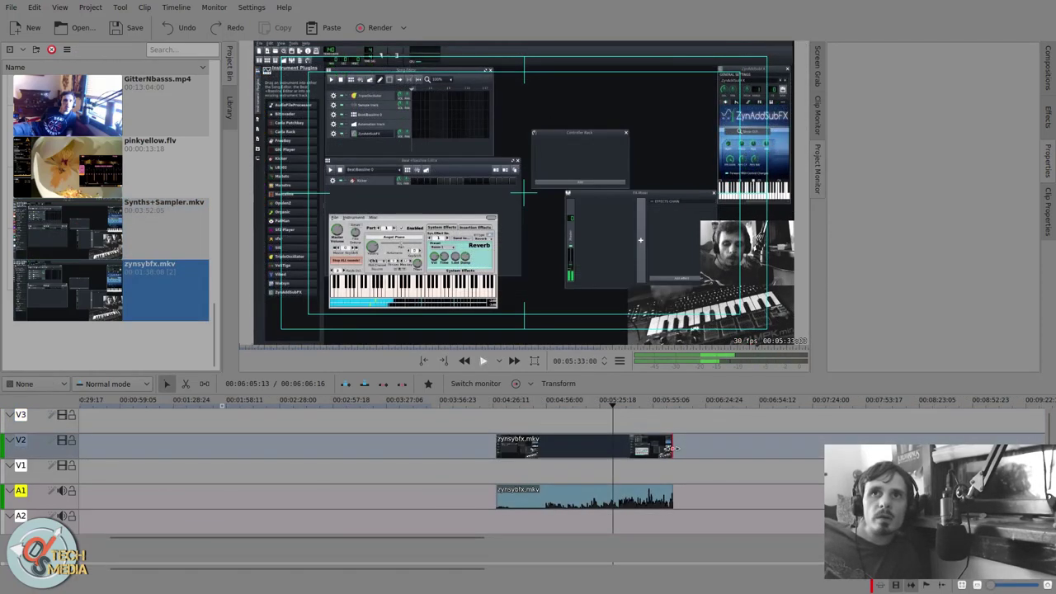
# - Test-trim the zynsybfx video and audio ends, undo both, then drag the clip to the timeline start
pyautogui.moveTo(670, 448); pyautogui.dragTo(627, 449)
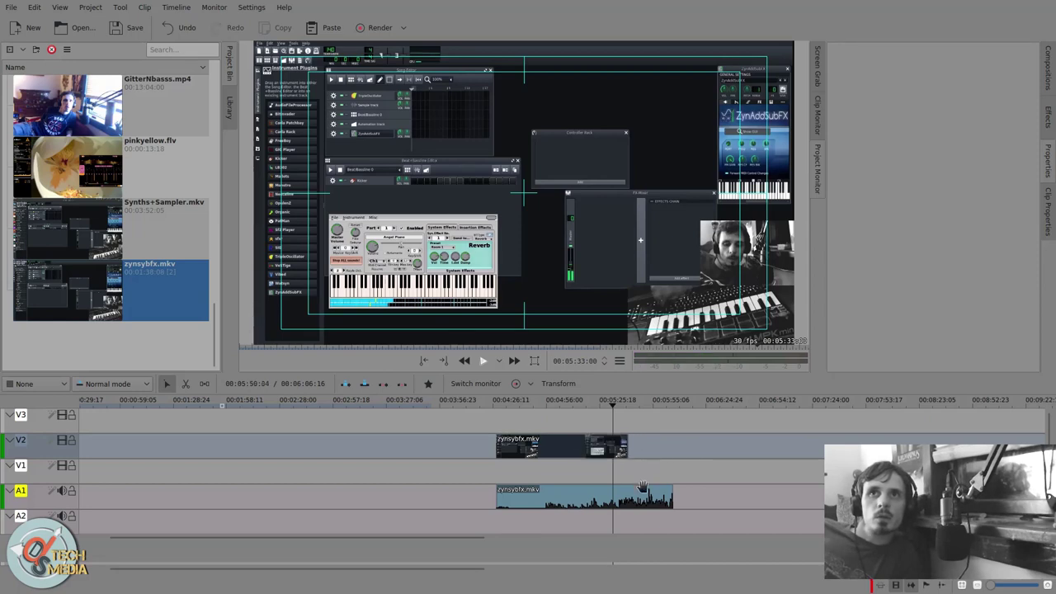
pyautogui.press('space')
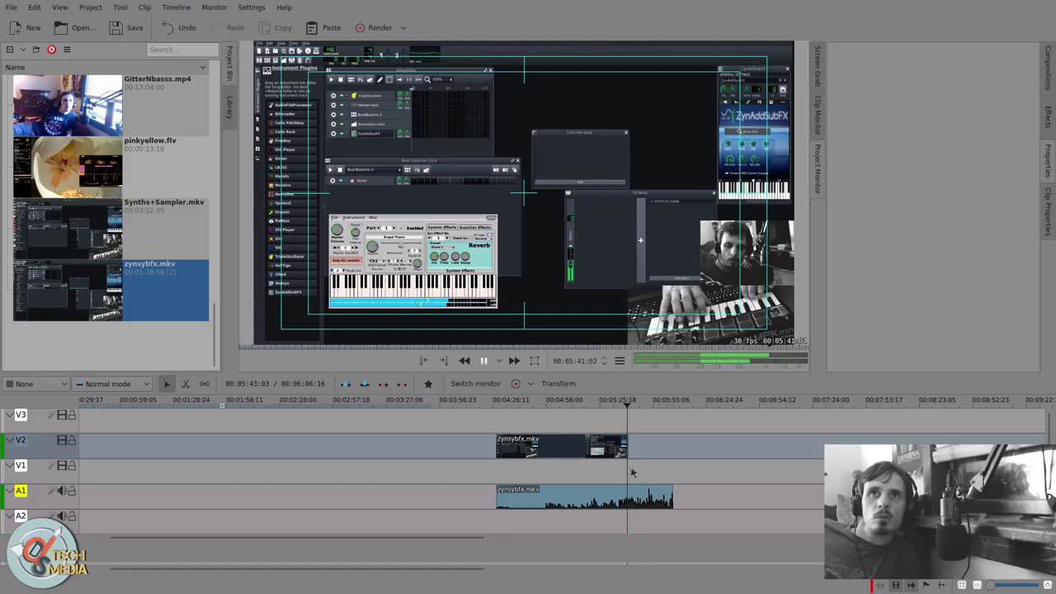
pyautogui.hotkey('ctrl', 'z')
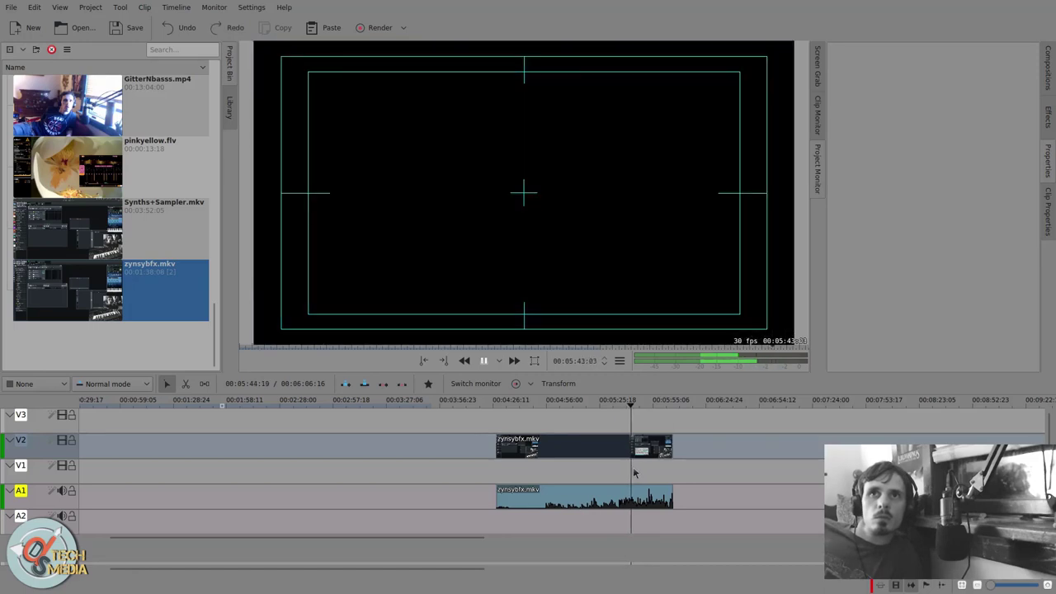
pyautogui.press('space')
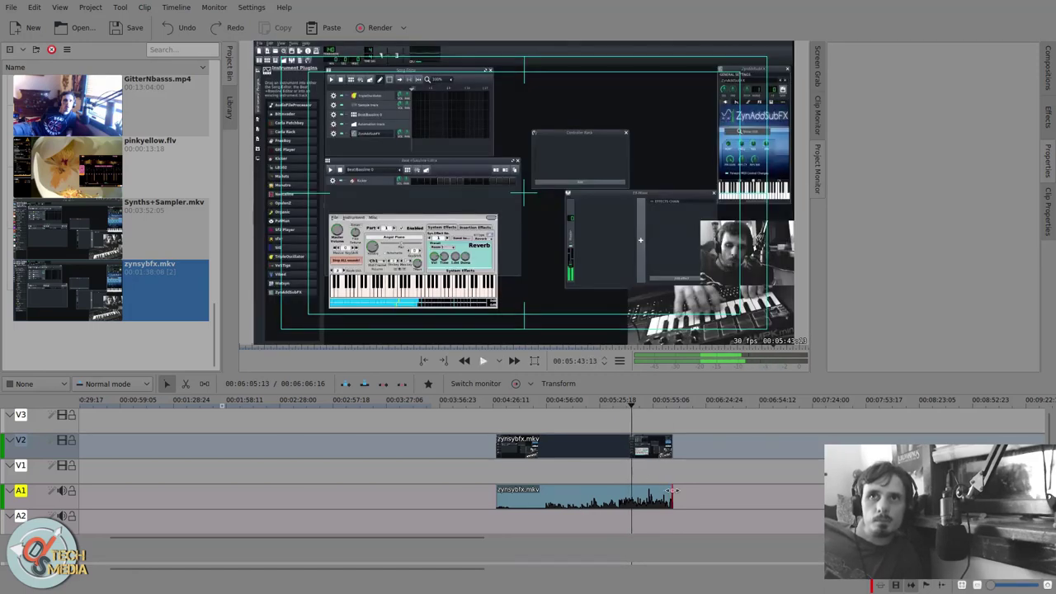
pyautogui.moveTo(673, 492); pyautogui.dragTo(620, 492)
pyautogui.press('space')
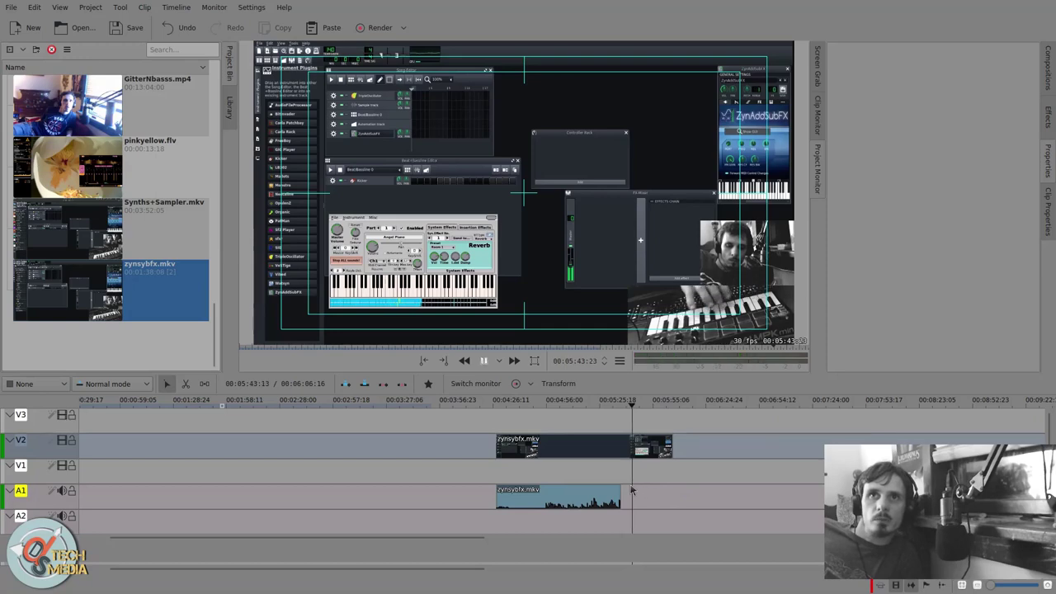
pyautogui.hotkey('ctrl', 'z')
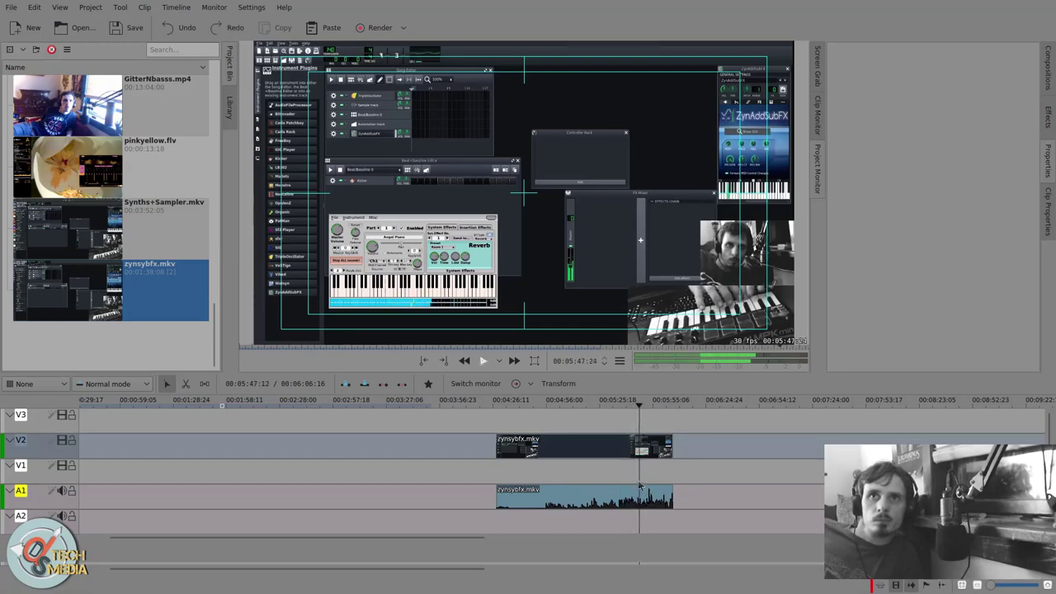
pyautogui.press('space')
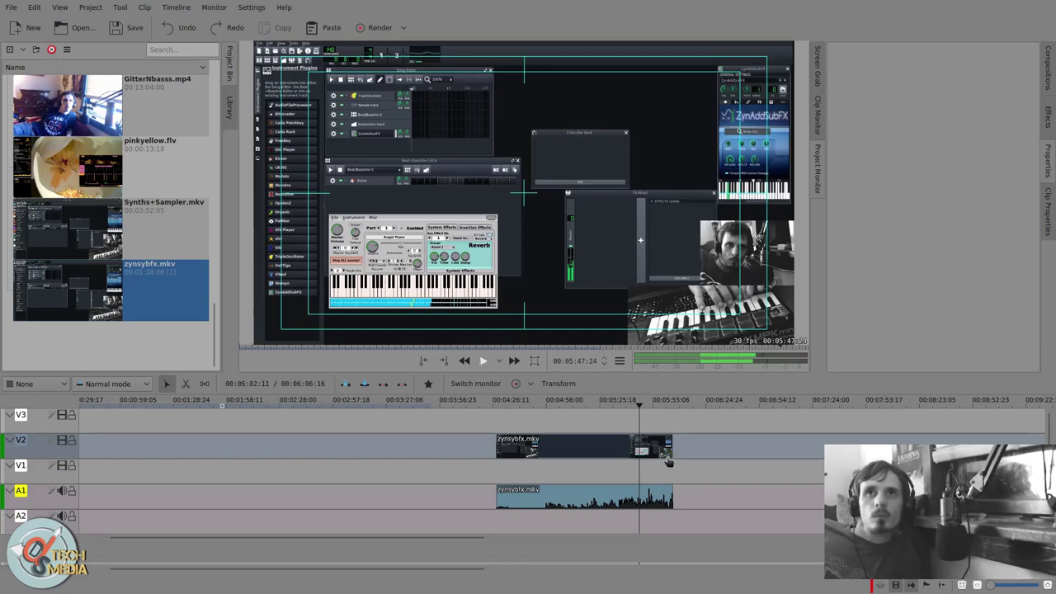
pyautogui.moveTo(668, 461); pyautogui.dragTo(150, 444)
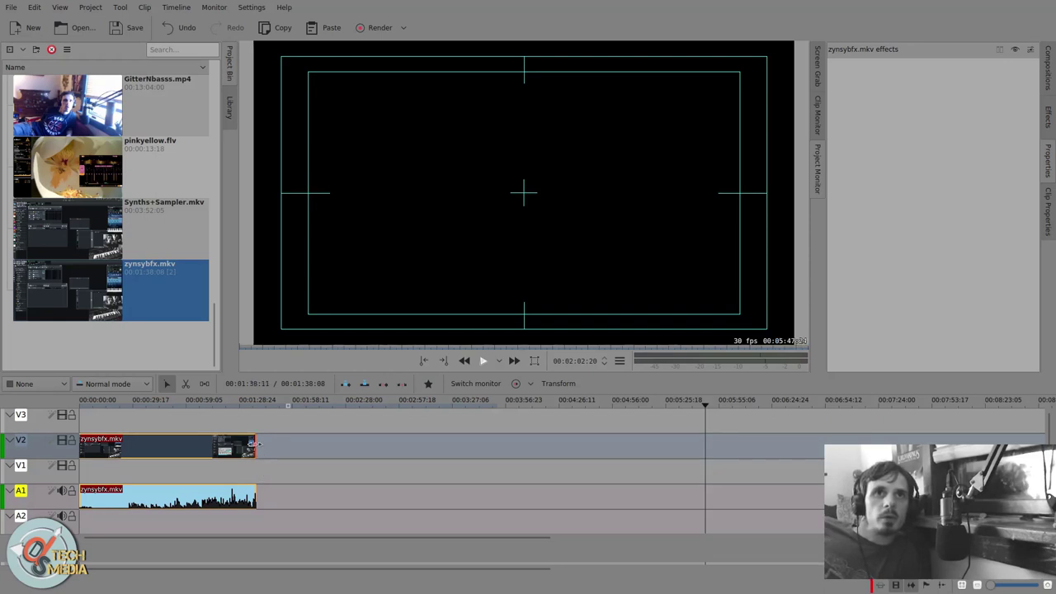
# - Speed up the zynsybfx V2 clip to 180% and preview it from about 00:31
pyautogui.moveTo(258, 445); pyautogui.dragTo(231, 448)
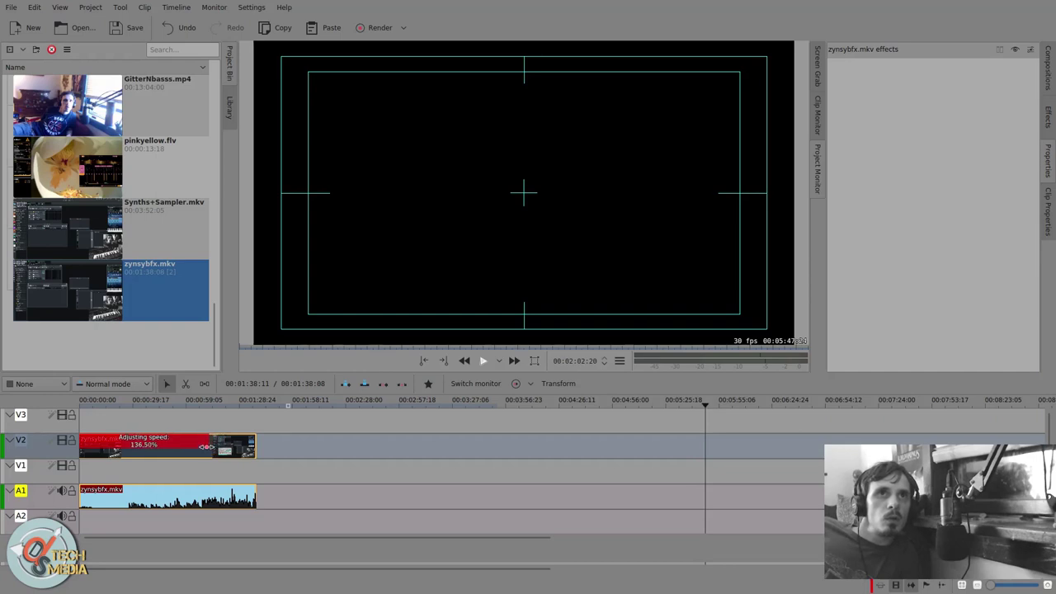
pyautogui.moveTo(176, 445); pyautogui.dragTo(175, 445)
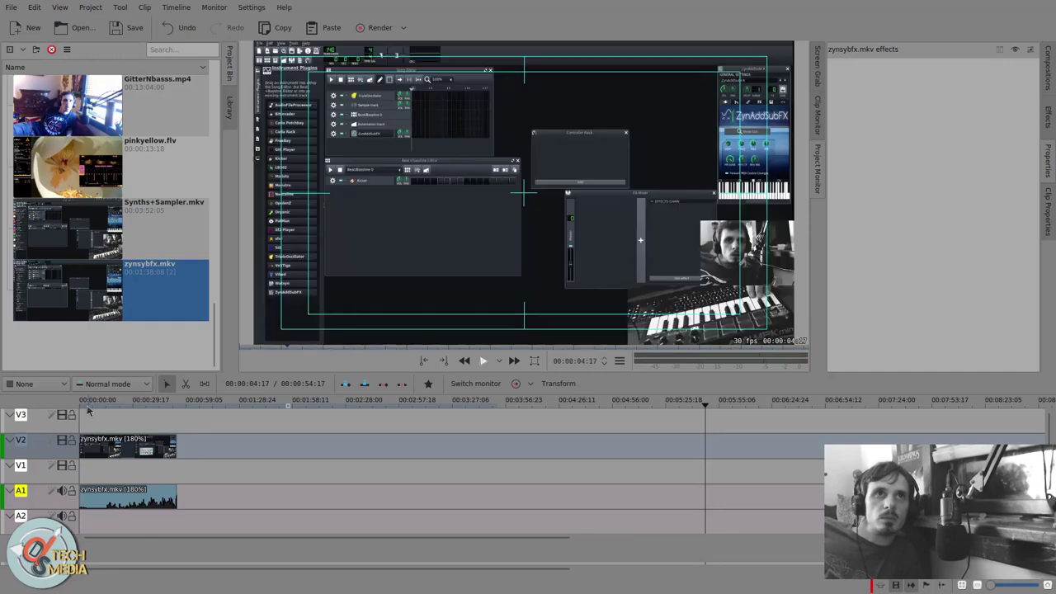
pyautogui.click(138, 412)
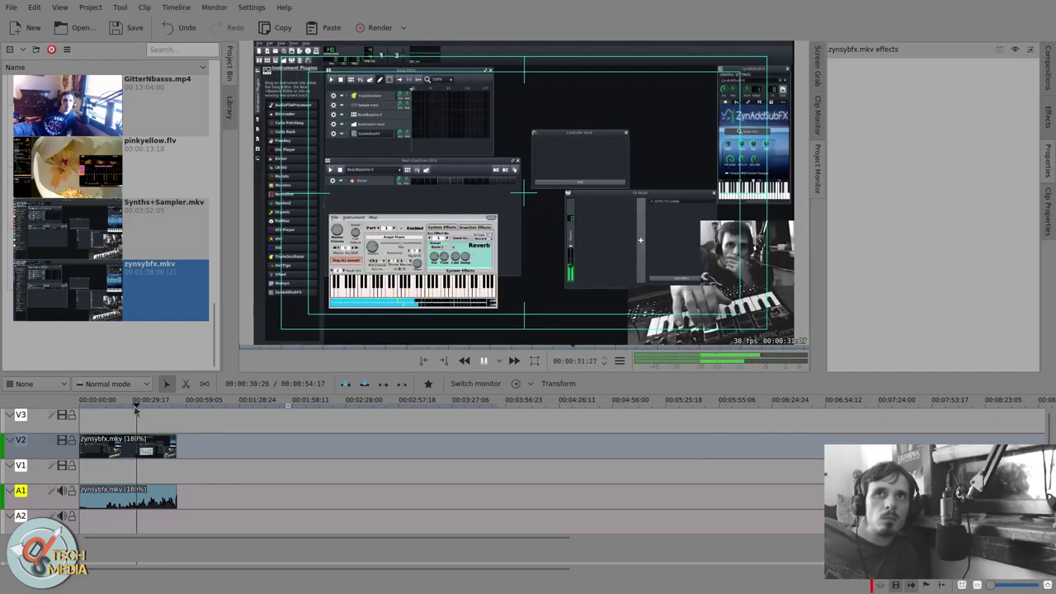
pyautogui.press('space')
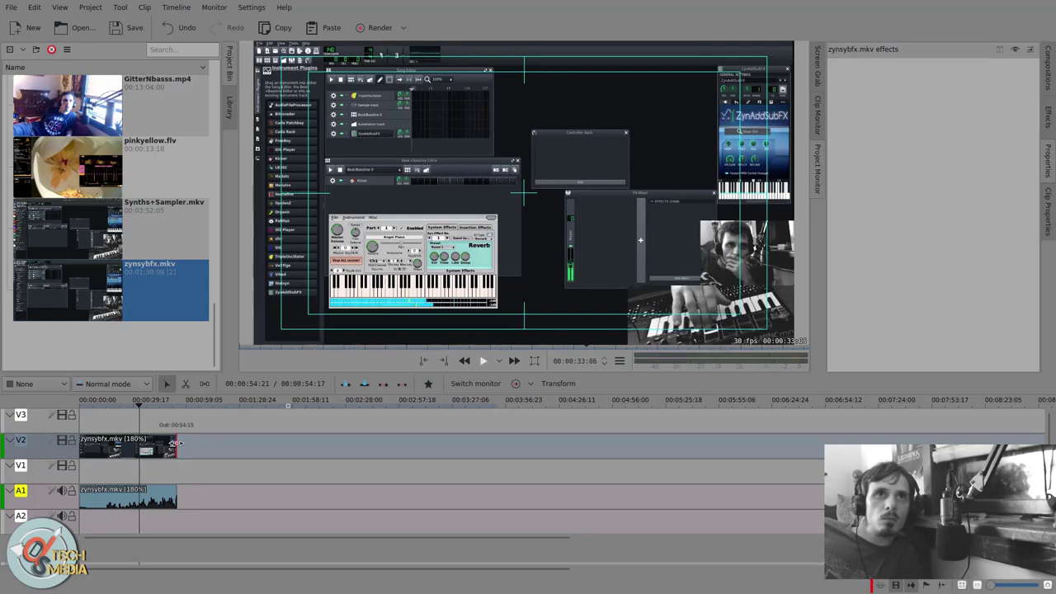
# - Try shortening the V2 clip further, undo it, and replay from 00:00:11:00
pyautogui.moveTo(175, 443); pyautogui.dragTo(139, 443)
pyautogui.hotkey('ctrl', 'z')
pyautogui.click(100, 408)
pyautogui.press('space')
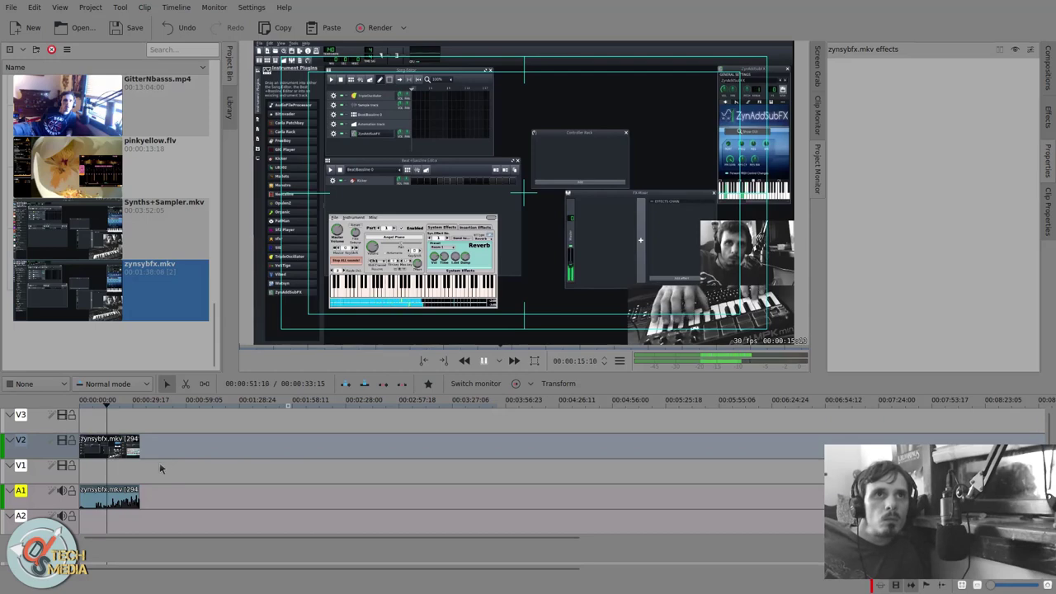
# - Stretch the V2 clip to change its speed, then undo both speed changes
pyautogui.moveTo(140, 443); pyautogui.dragTo(229, 446)
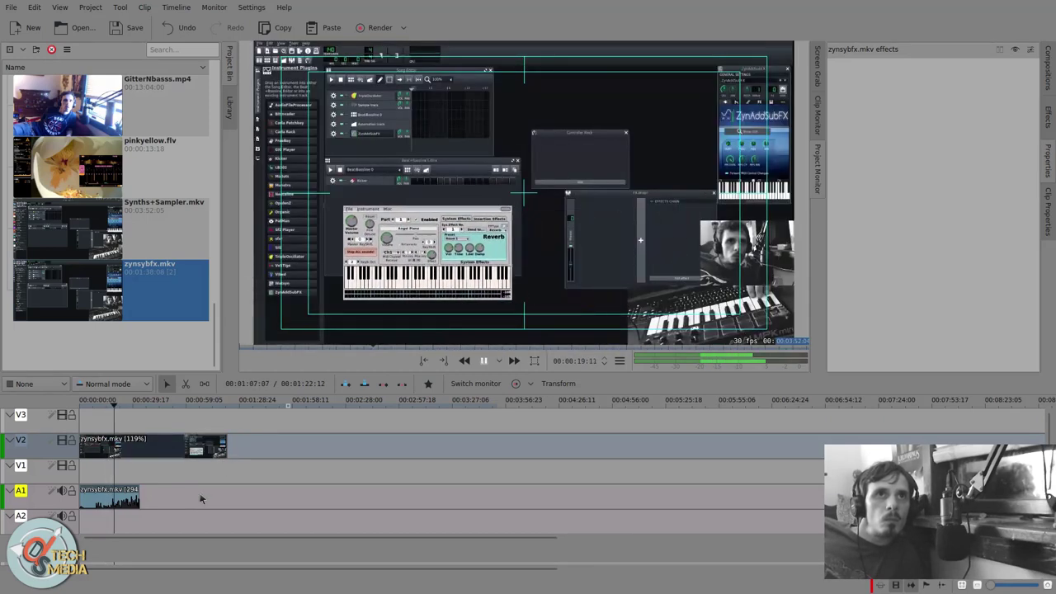
pyautogui.hotkey('ctrl', 'z')
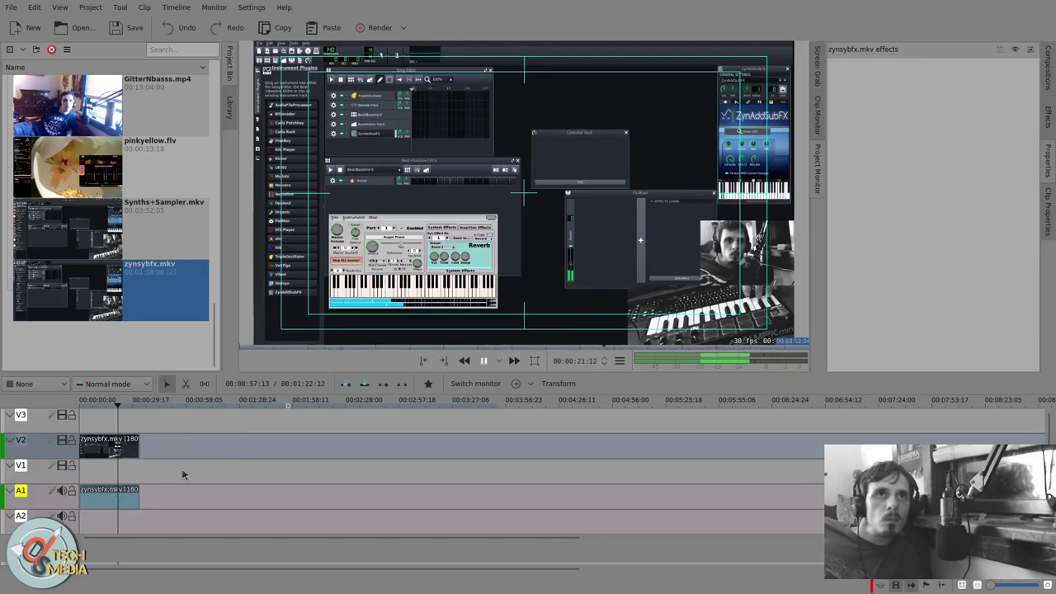
pyautogui.hotkey('ctrl', 'z')
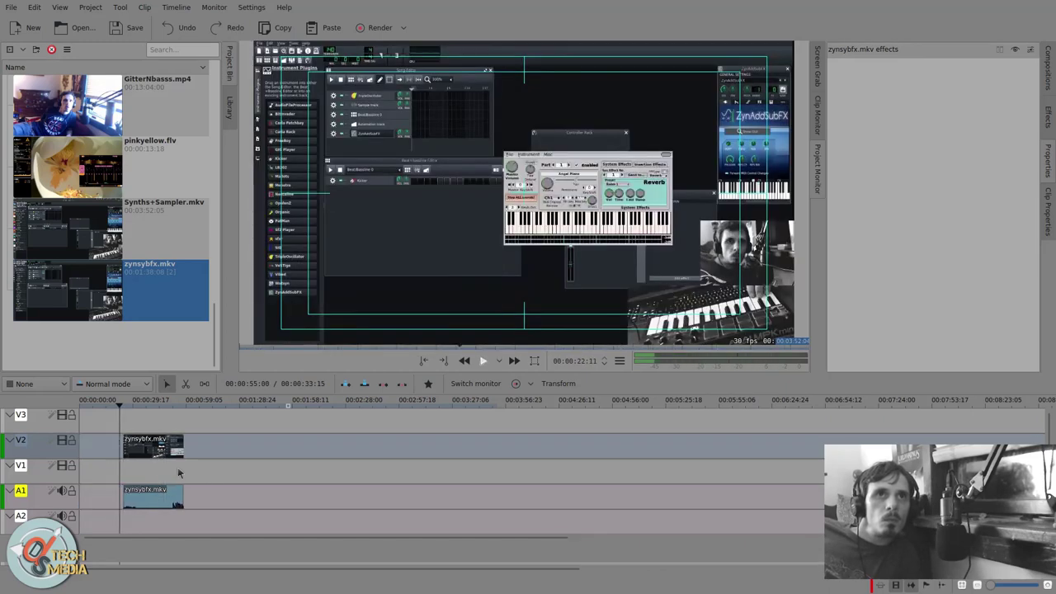
# - Restore the clip's full length, then speed the video to 157% and the audio to 117%
pyautogui.hotkey('ctrl', 'shift', 'z')
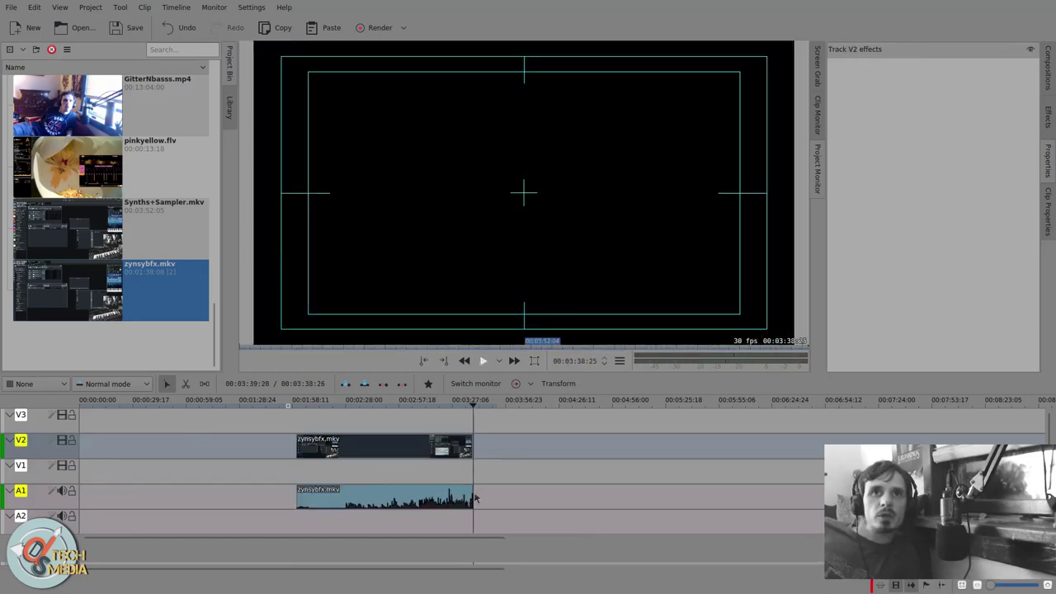
pyautogui.moveTo(472, 446); pyautogui.dragTo(407, 442)
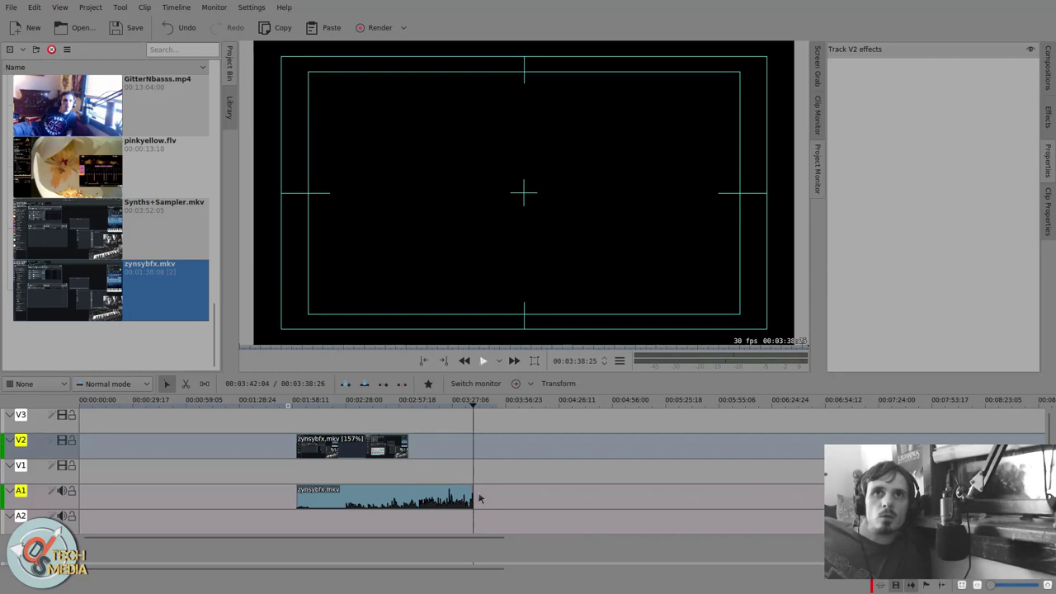
pyautogui.moveTo(472, 494); pyautogui.dragTo(444, 499)
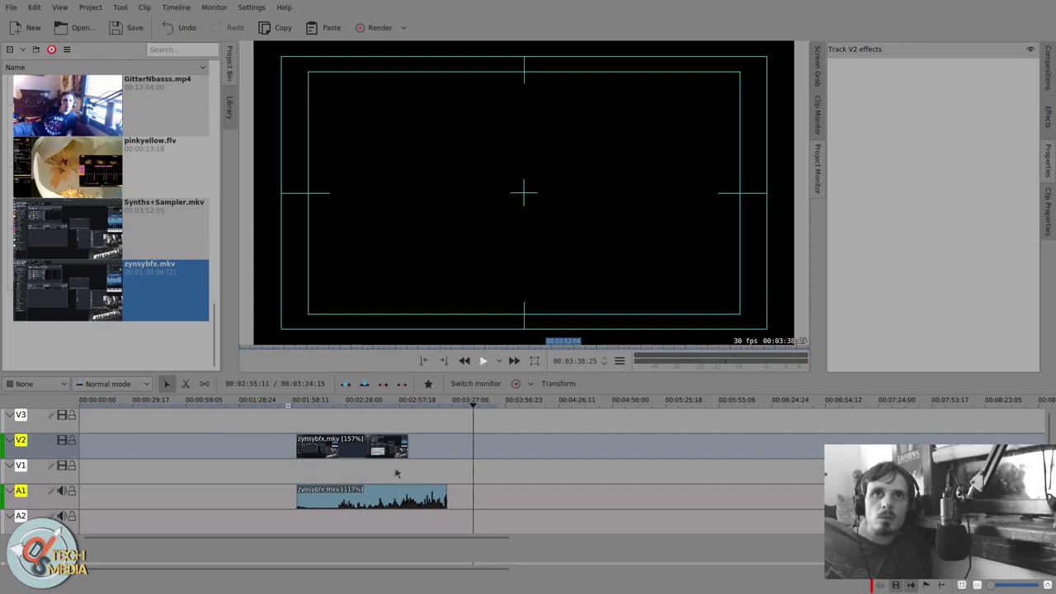
# - Preview the sped-up clip and try a different speed on the A1 audio
pyautogui.moveTo(331, 414); pyautogui.dragTo(362, 414)
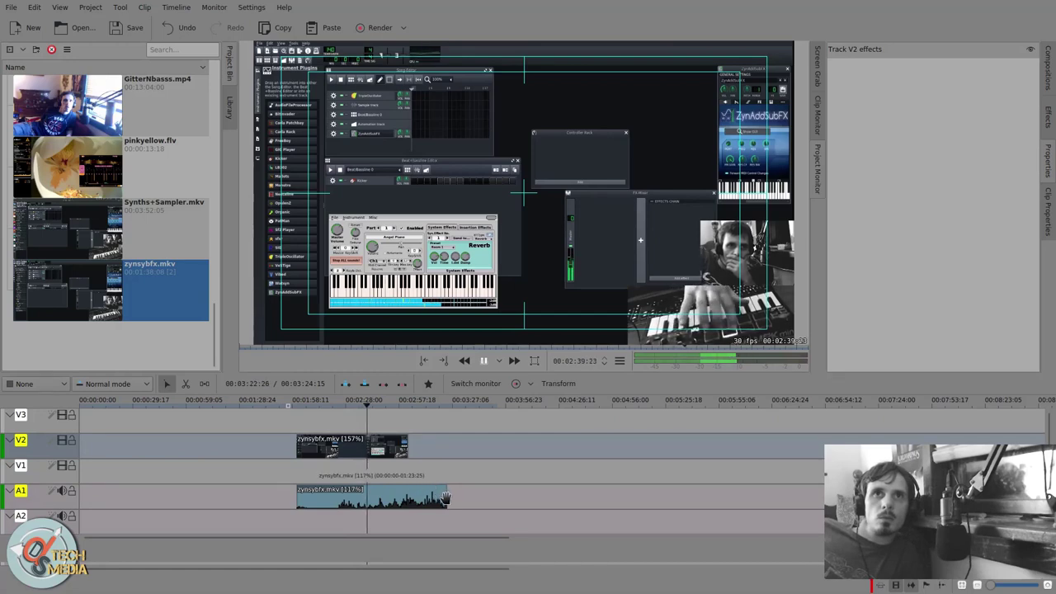
pyautogui.moveTo(446, 498); pyautogui.dragTo(522, 500)
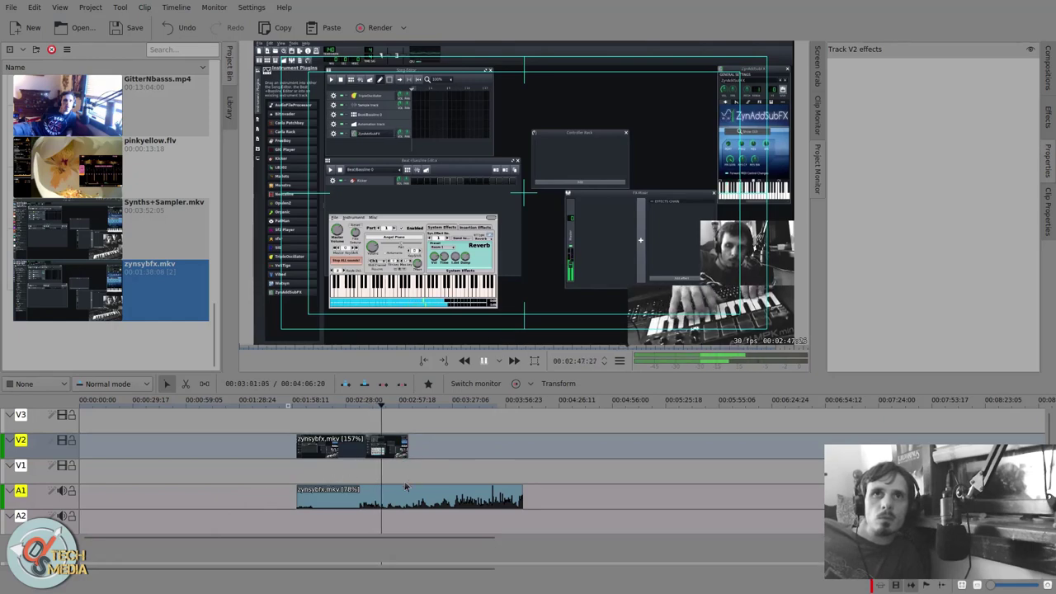
pyautogui.press('space')
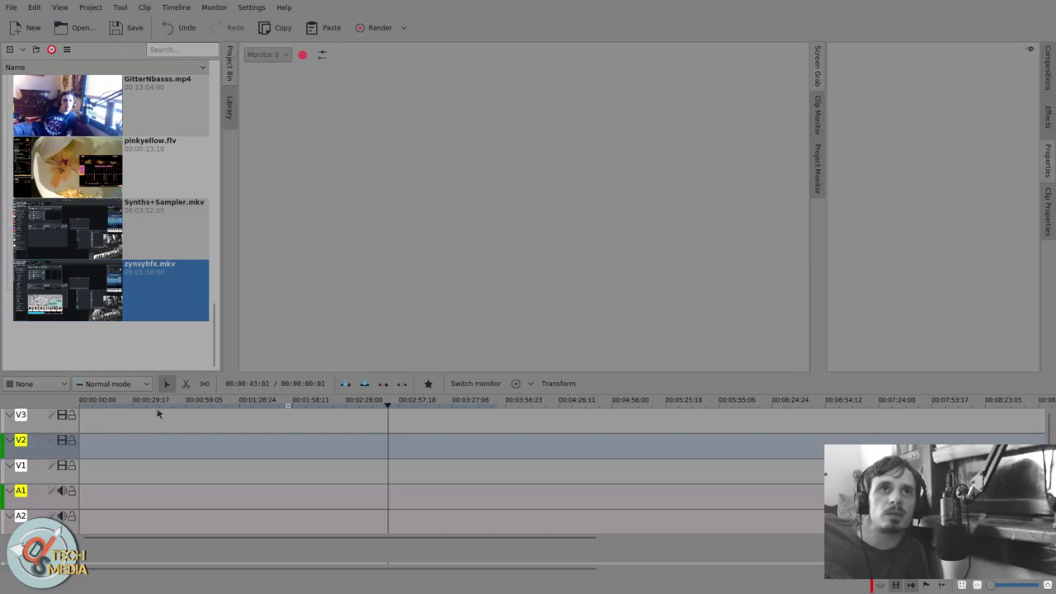
# - Return the playhead to the start, play pinkyellow.flv from the bin, and dismiss the capture-crashed warning
pyautogui.moveTo(160, 412); pyautogui.dragTo(83, 409)
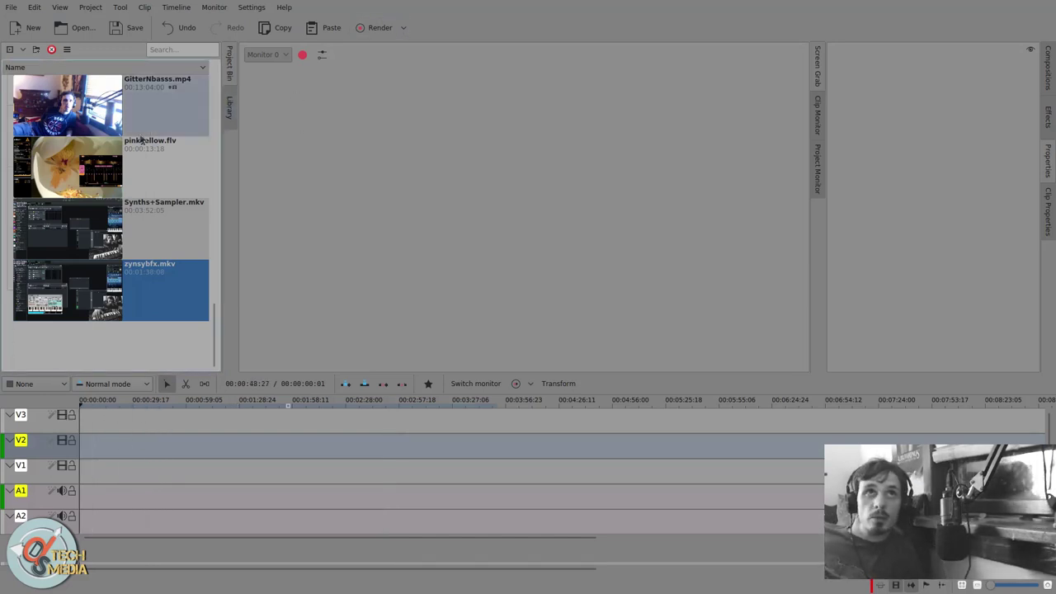
pyautogui.click(165, 165)
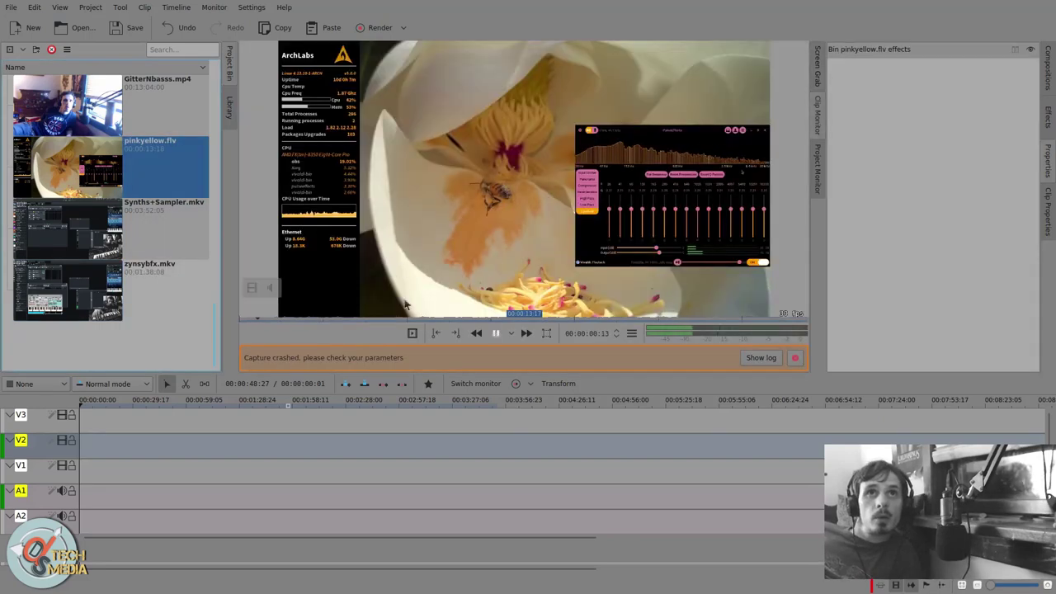
pyautogui.press('space')
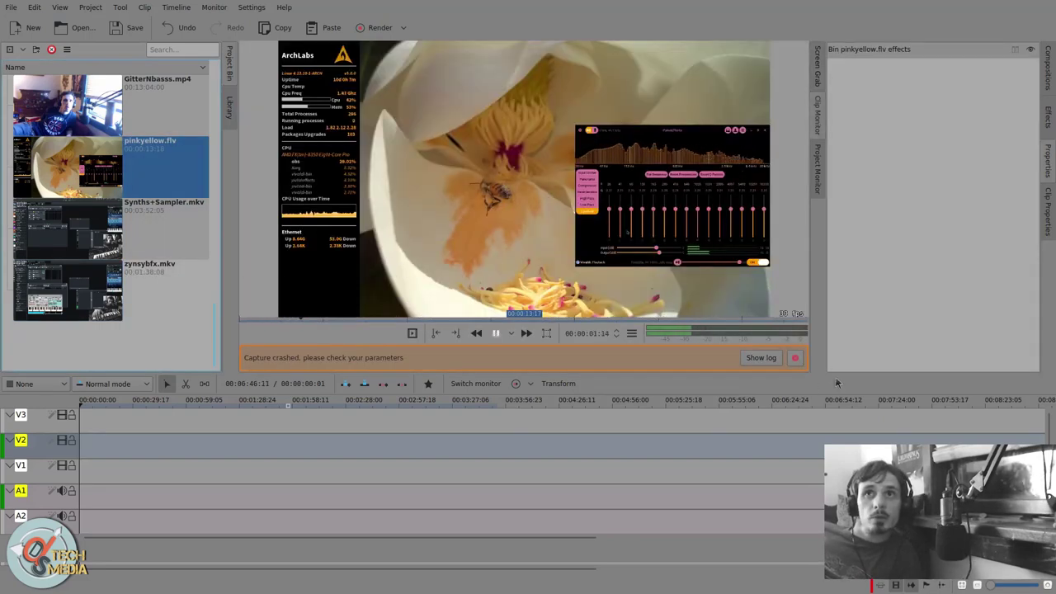
pyautogui.click(793, 357)
pyautogui.click(474, 338)
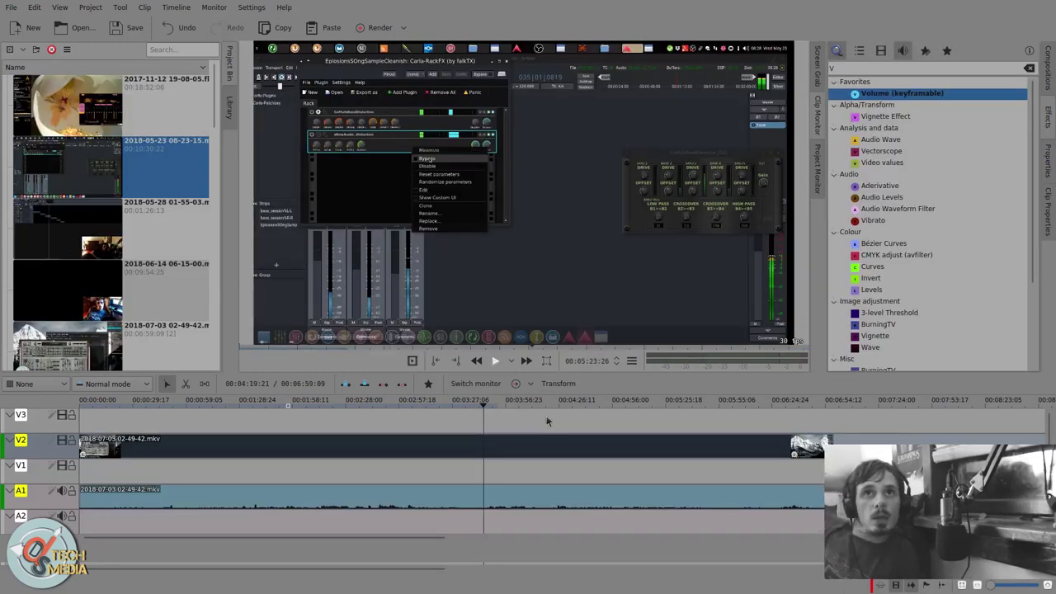
# - Play back the project timeline in the Project Monitor
pyautogui.press('space')
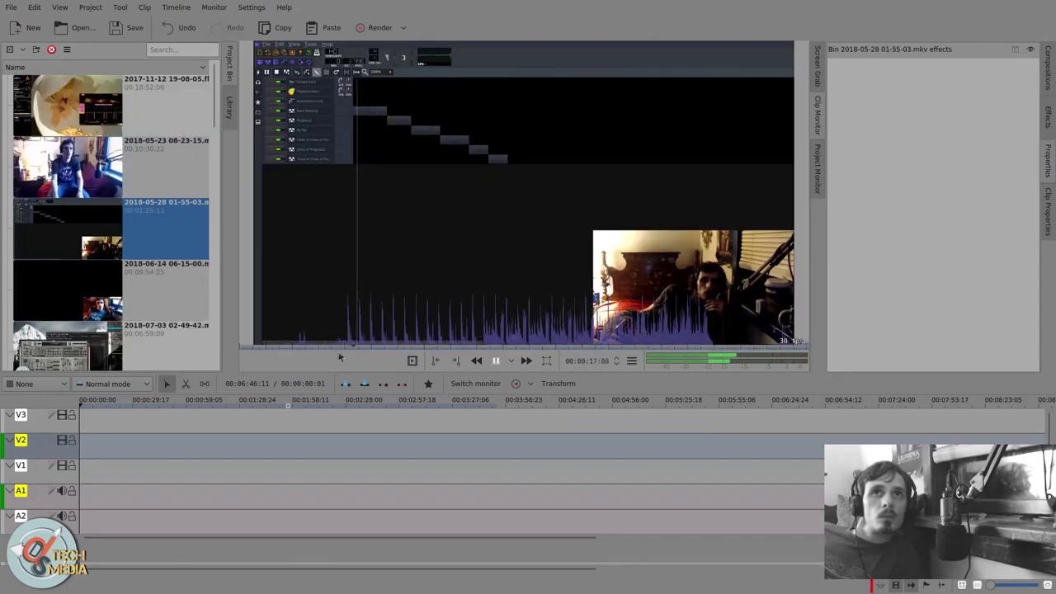
pyautogui.click(165, 285)
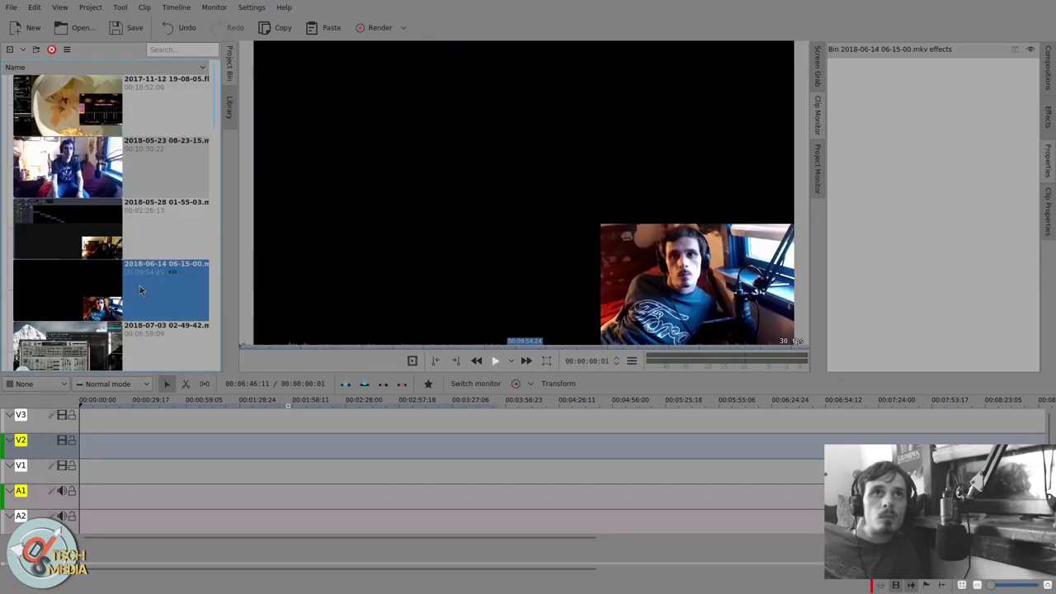
pyautogui.click(400, 343)
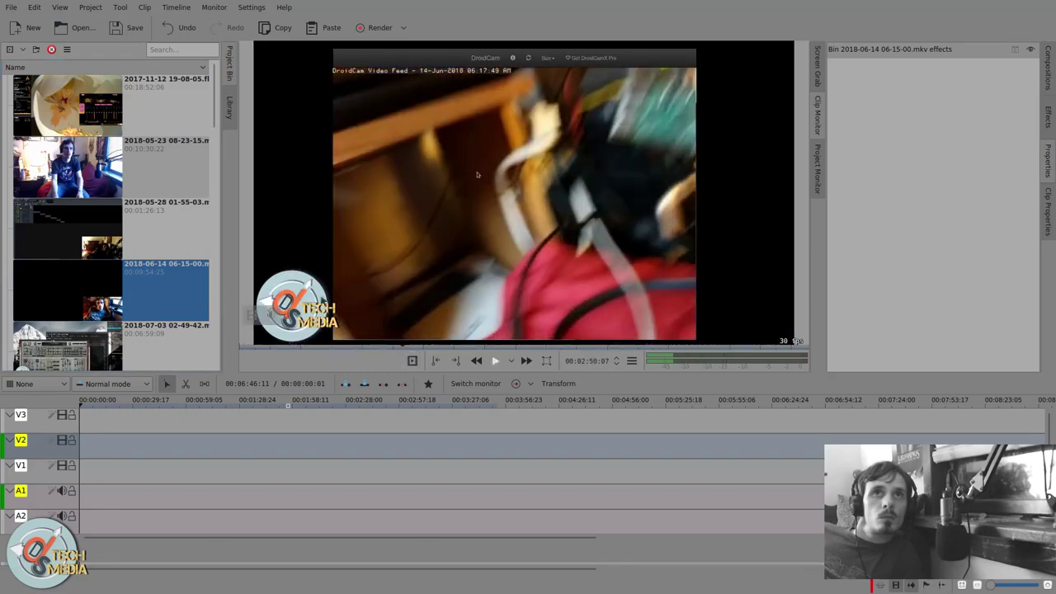
pyautogui.scroll(-3, 128, 248)
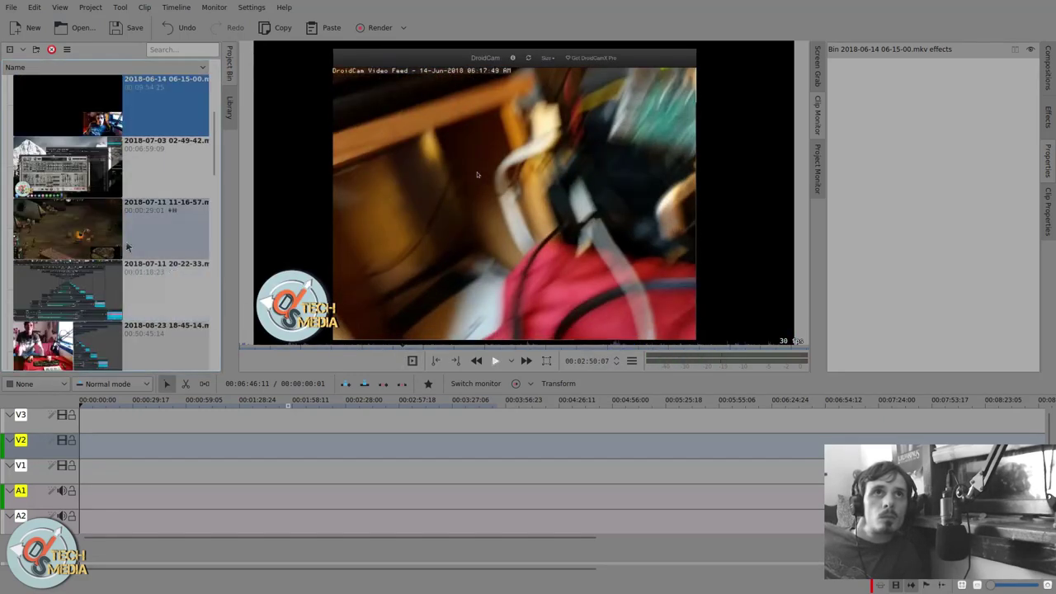
pyautogui.click(135, 189)
pyautogui.press('space')
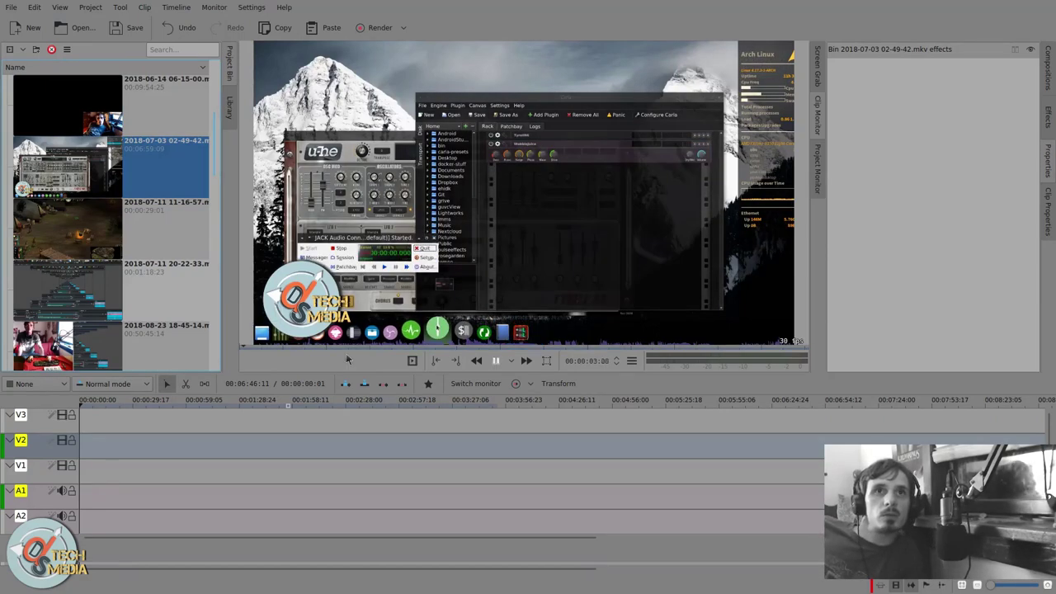
pyautogui.click(374, 346)
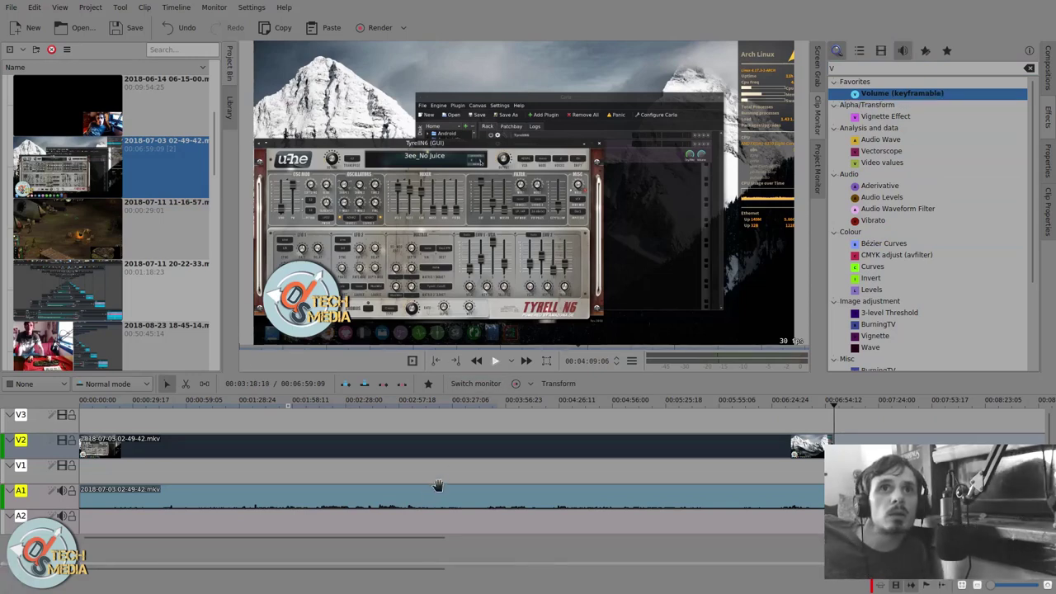
pyautogui.click(294, 416)
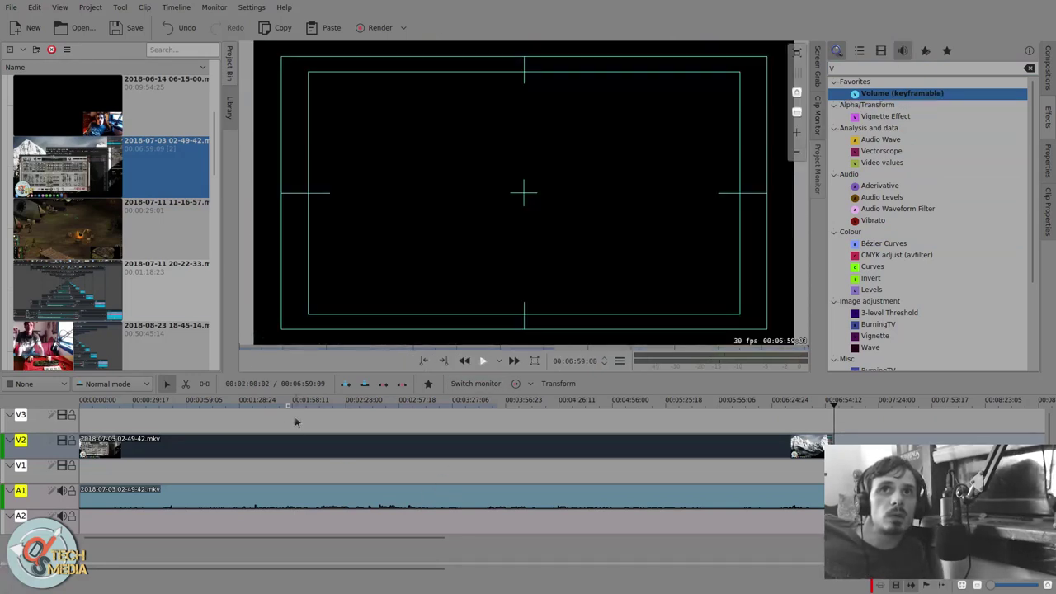
pyautogui.moveTo(301, 417); pyautogui.dragTo(332, 417)
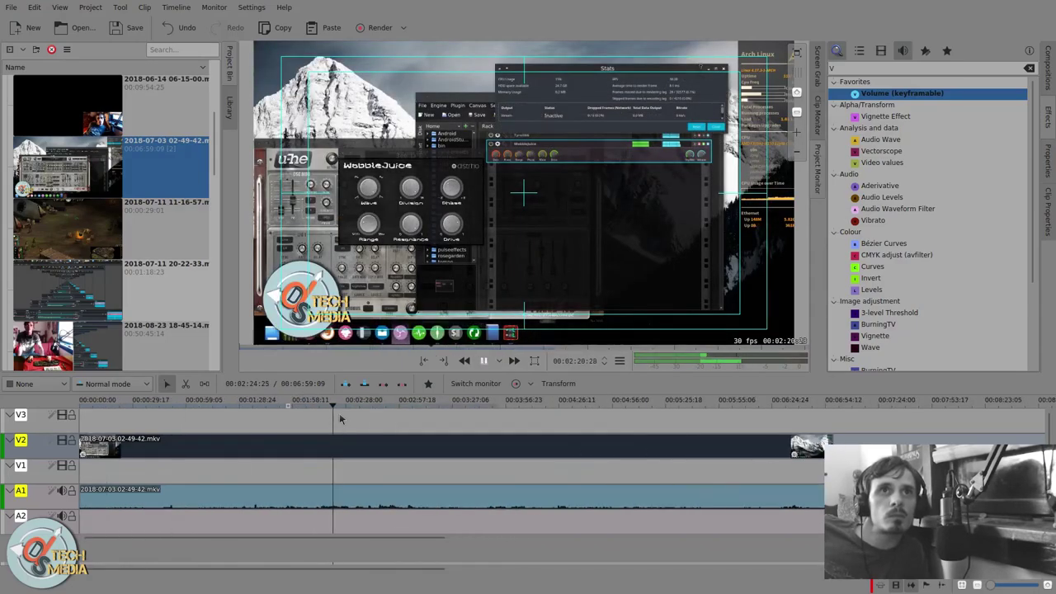